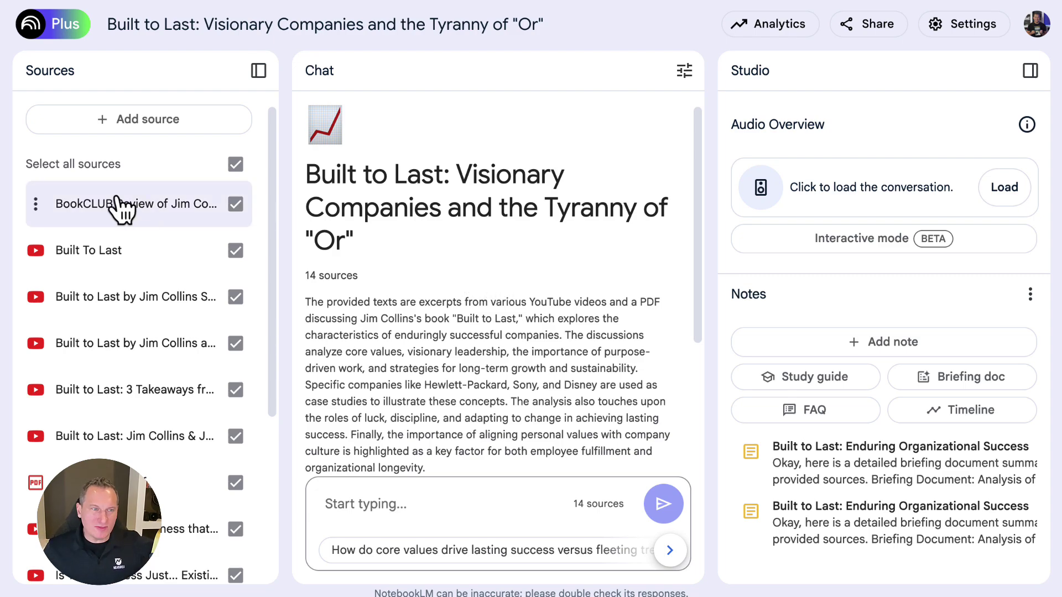
Step: Review the notebook's list of sources and the source types that can be added
scroll(166, 293, down, 2)
scroll(138, 282, down, 2)
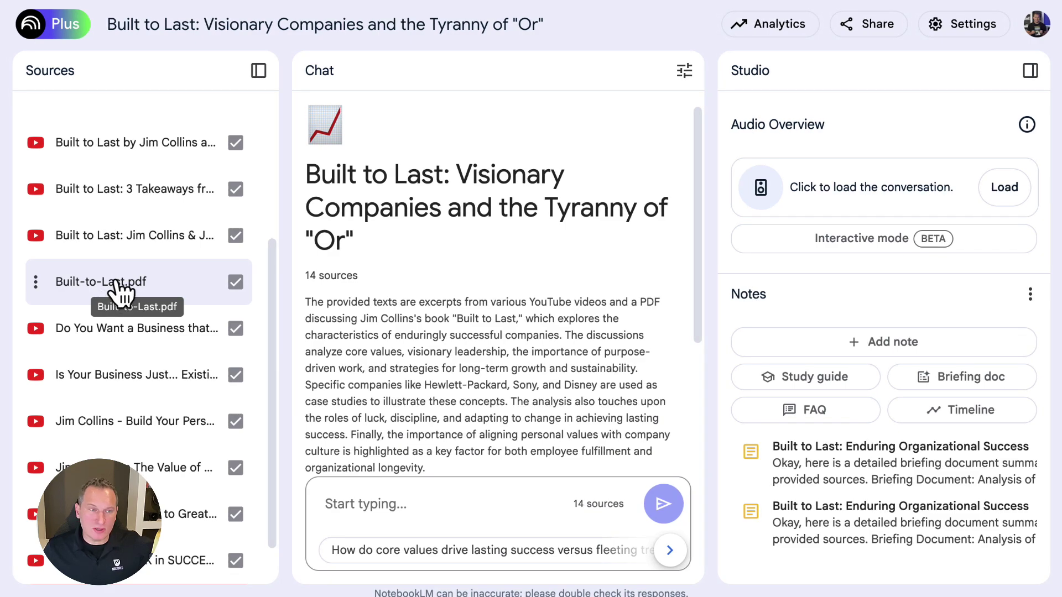
scroll(119, 295, down, 1)
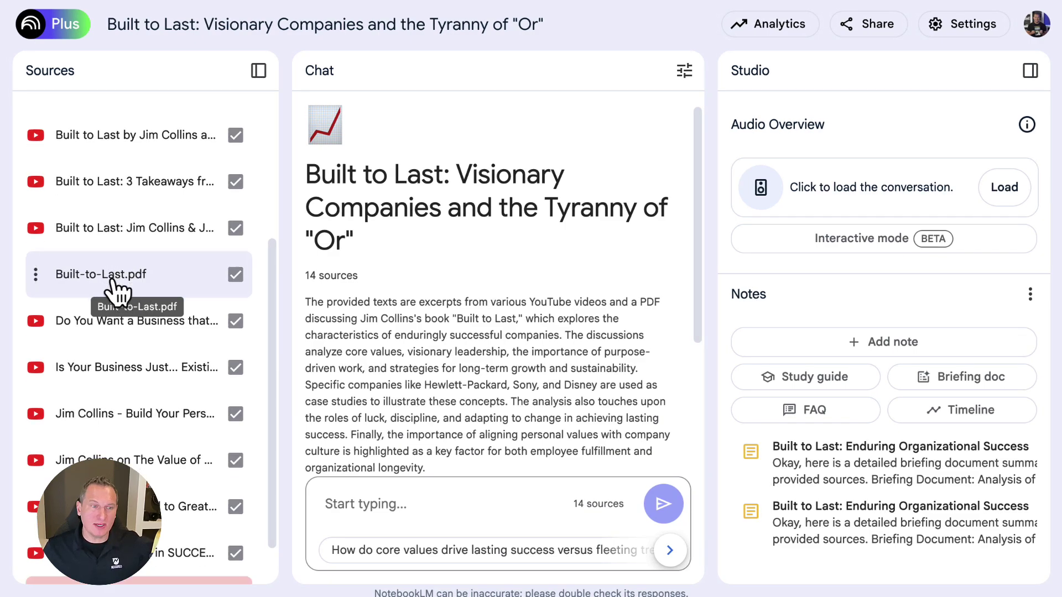
scroll(122, 332, up, 5)
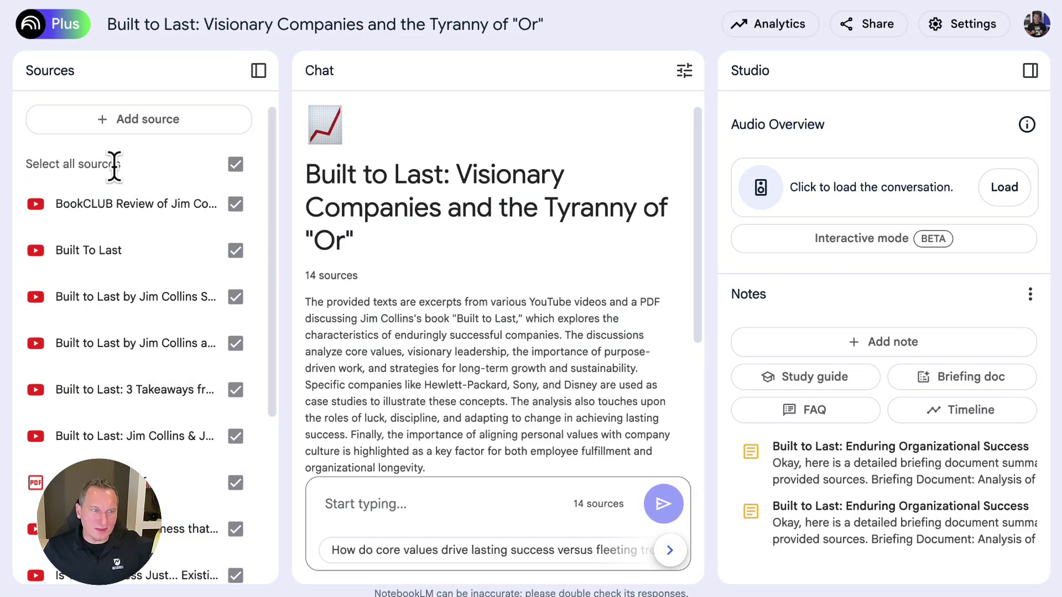
click(130, 120)
scroll(354, 487, down, 3)
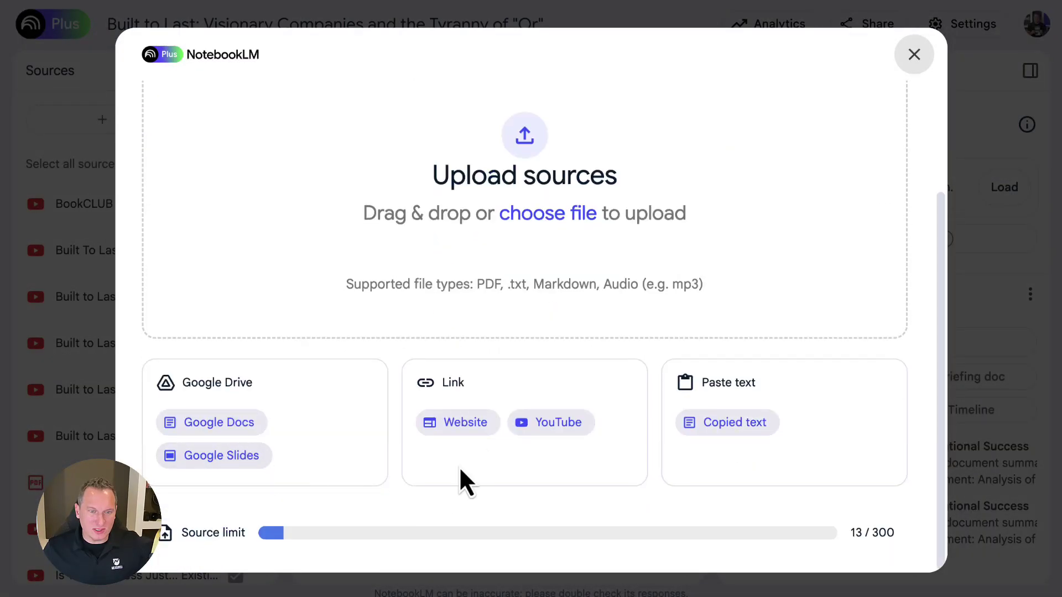
Step: Switch to YouTube, search for "built to last" with the duration filter set to under 4 minutes, and look through the results
click(78, 102)
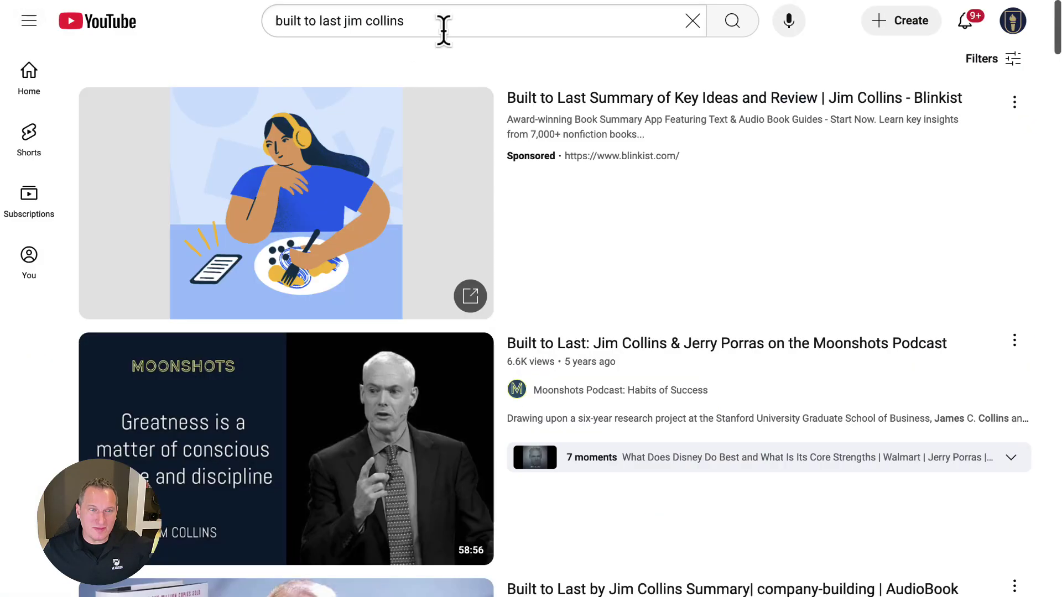
drag(440, 24, 341, 25)
key(BackSpace)
key(Return)
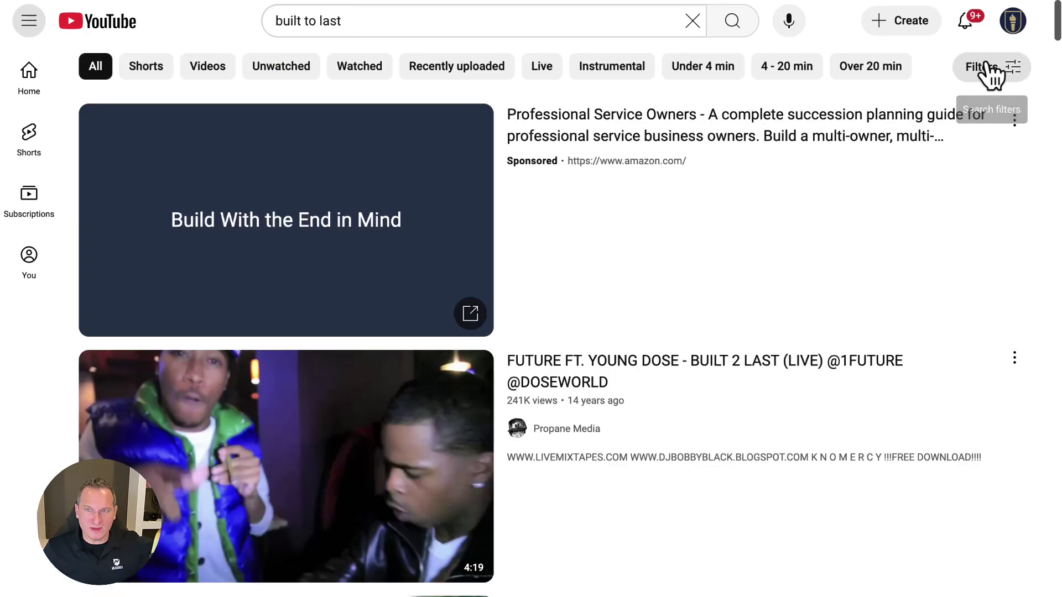
click(990, 69)
click(519, 198)
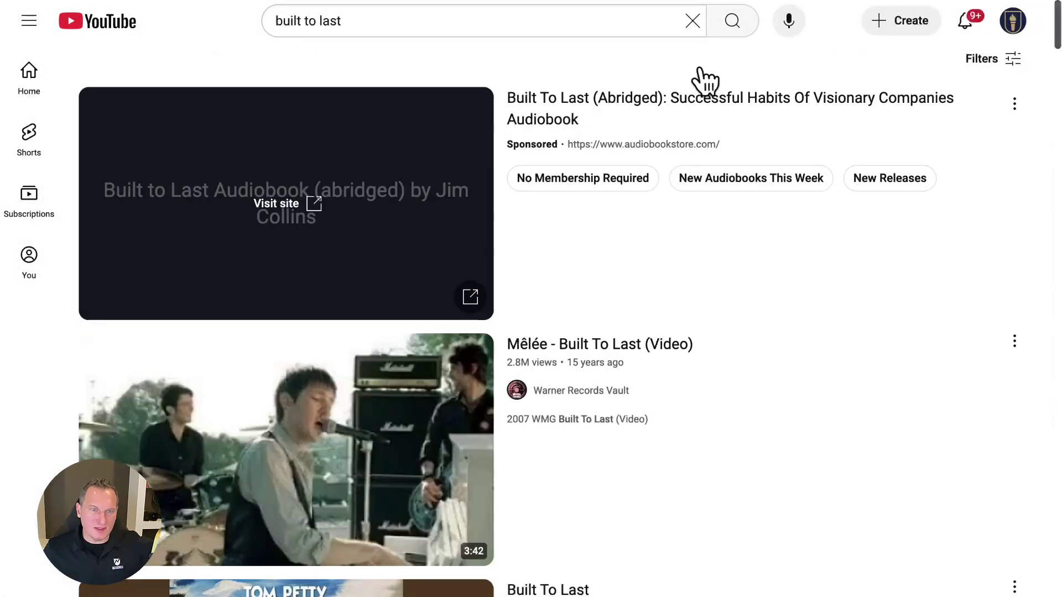
scroll(497, 331, down, 5)
scroll(525, 293, down, 9)
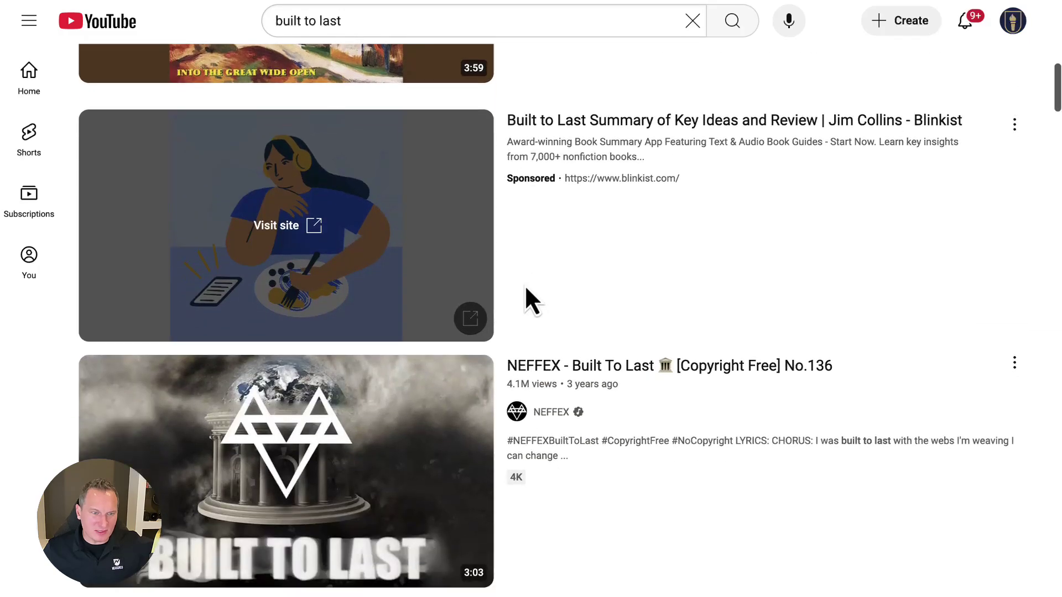
scroll(609, 277, up, 5)
scroll(636, 276, up, 8)
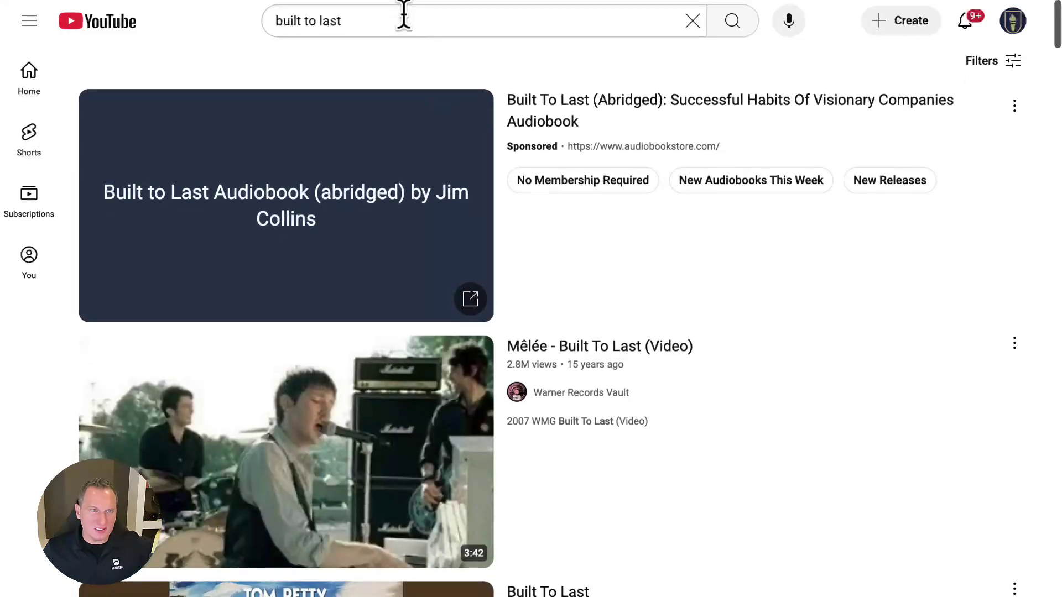
Step: Search YouTube for "built to last jim collins" and filter the results to videos over 20 minutes
click(393, 20)
text(jim colli)
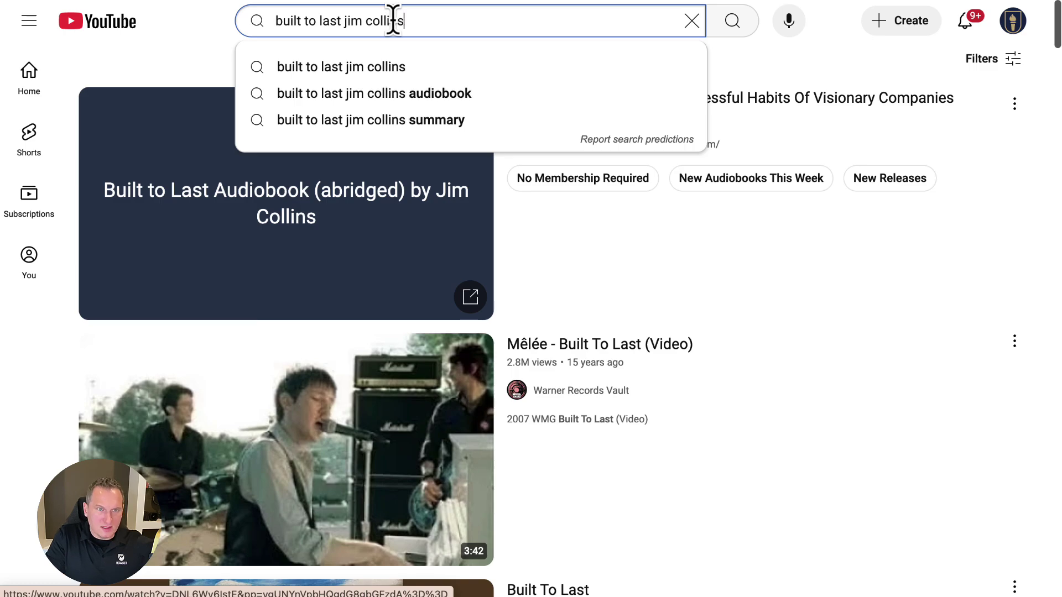
text(ns)
key(Return)
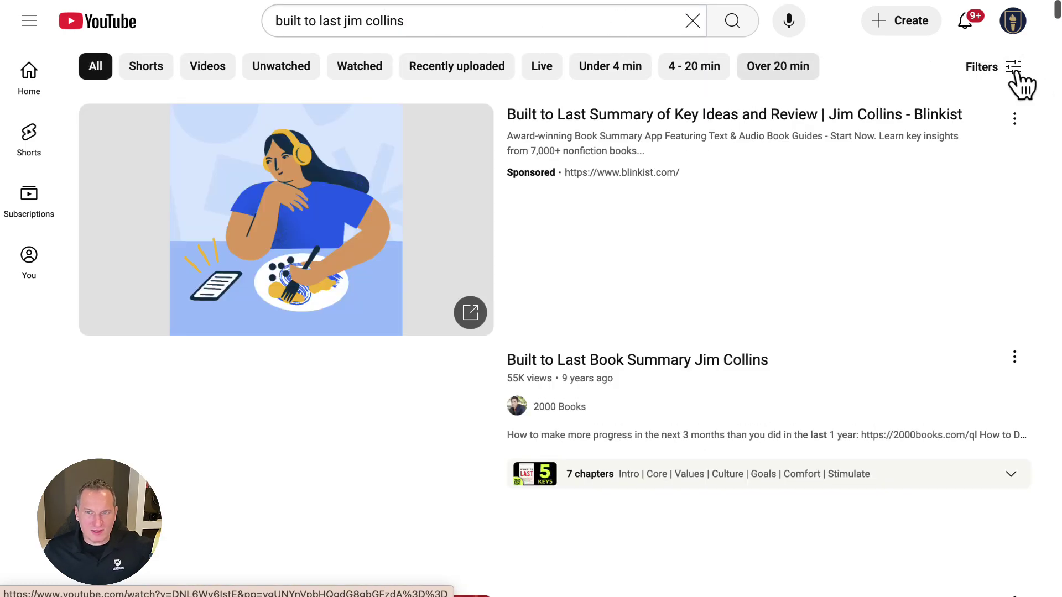
click(990, 75)
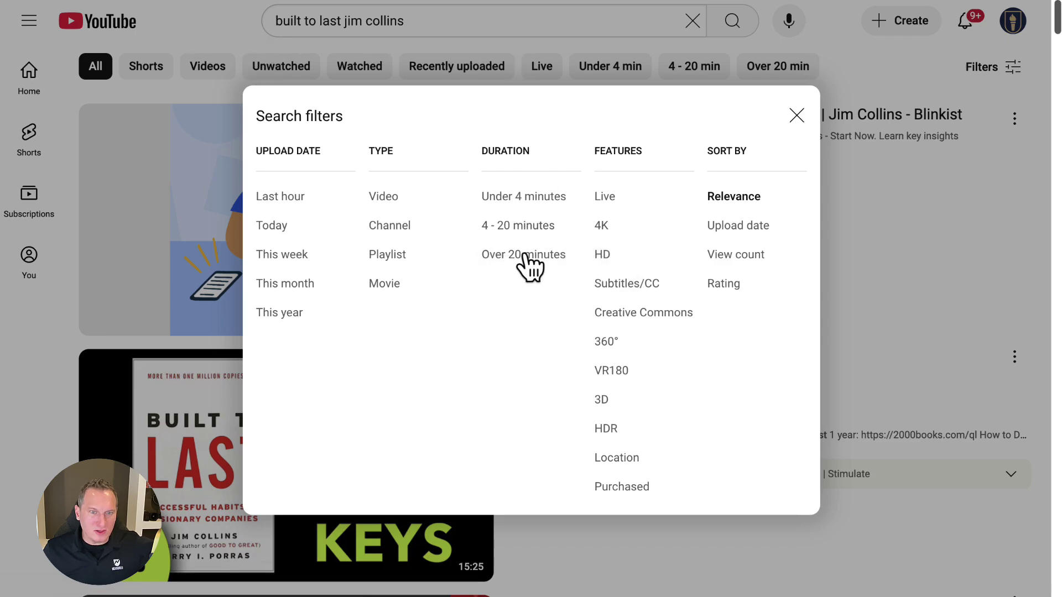
click(524, 260)
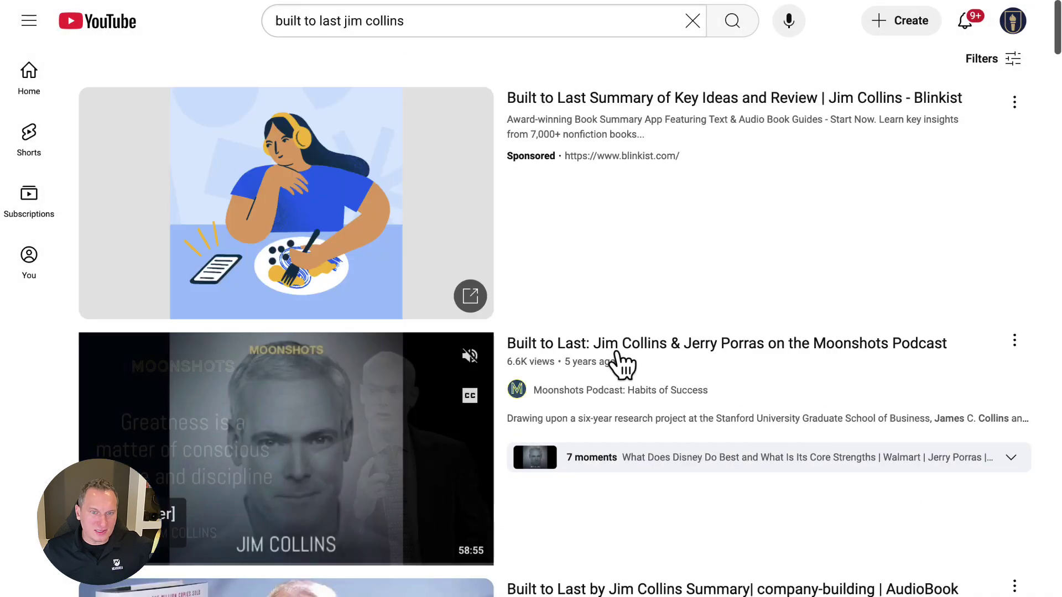
Step: Find the "Jim Collins Drucker Day Keynote" video among the long results and open it
scroll(387, 403, down, 6)
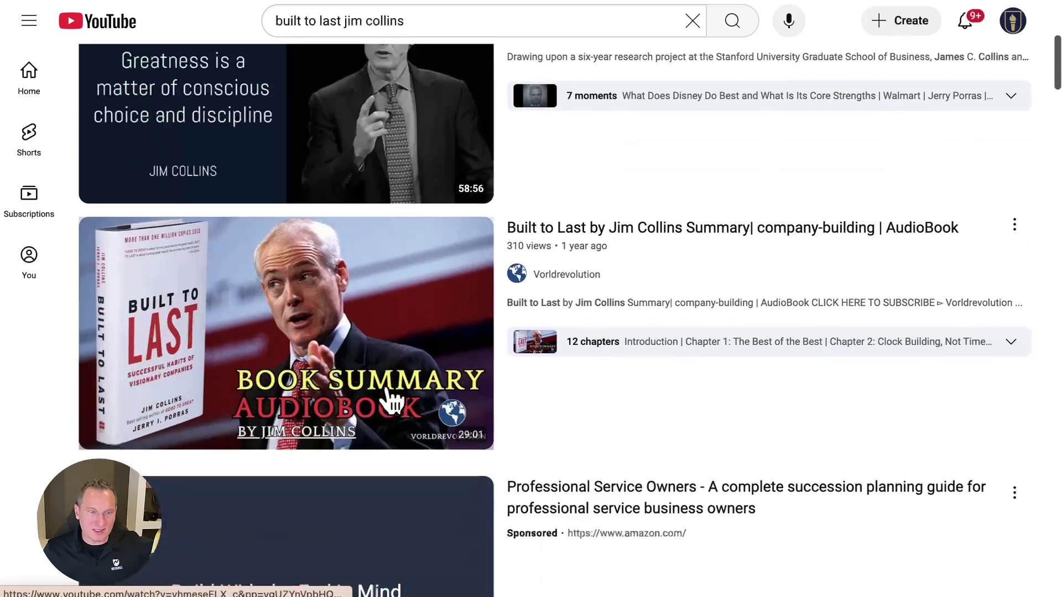
scroll(389, 393, down, 3)
scroll(525, 284, down, 9)
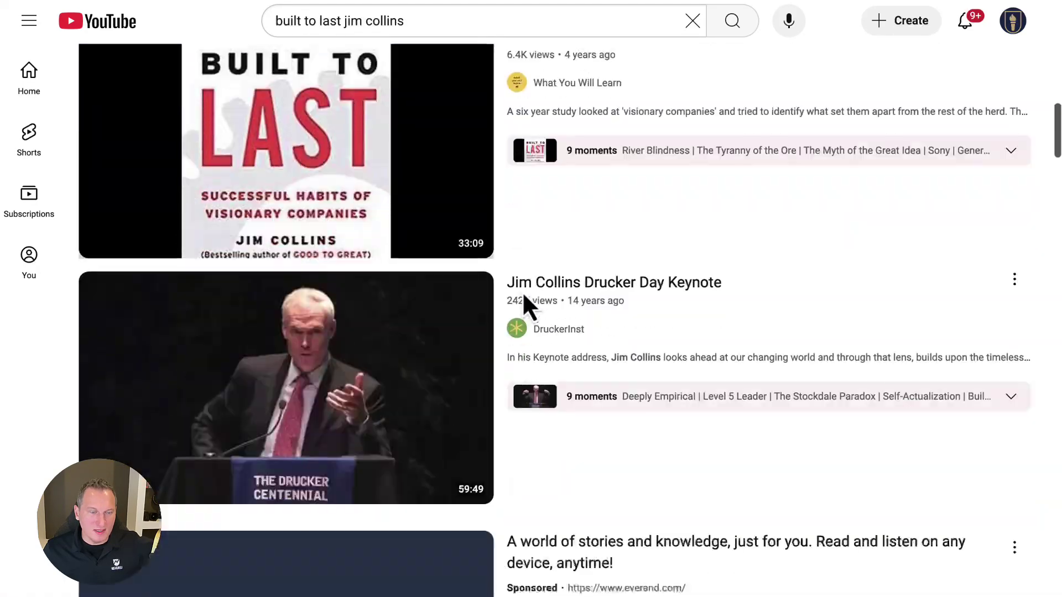
scroll(522, 291, down, 3)
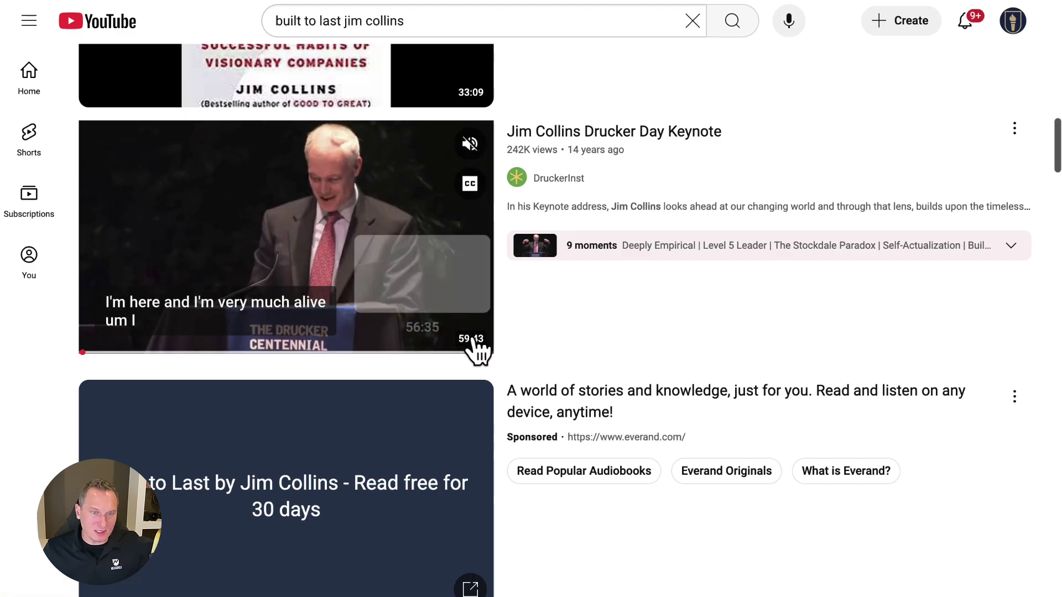
click(581, 142)
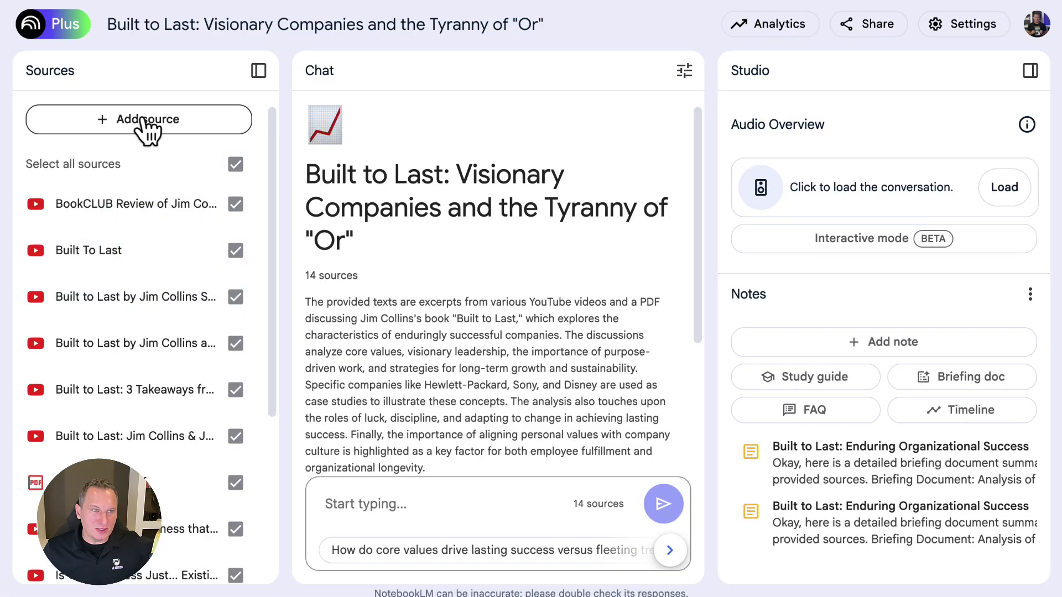
click(145, 120)
scroll(584, 445, down, 3)
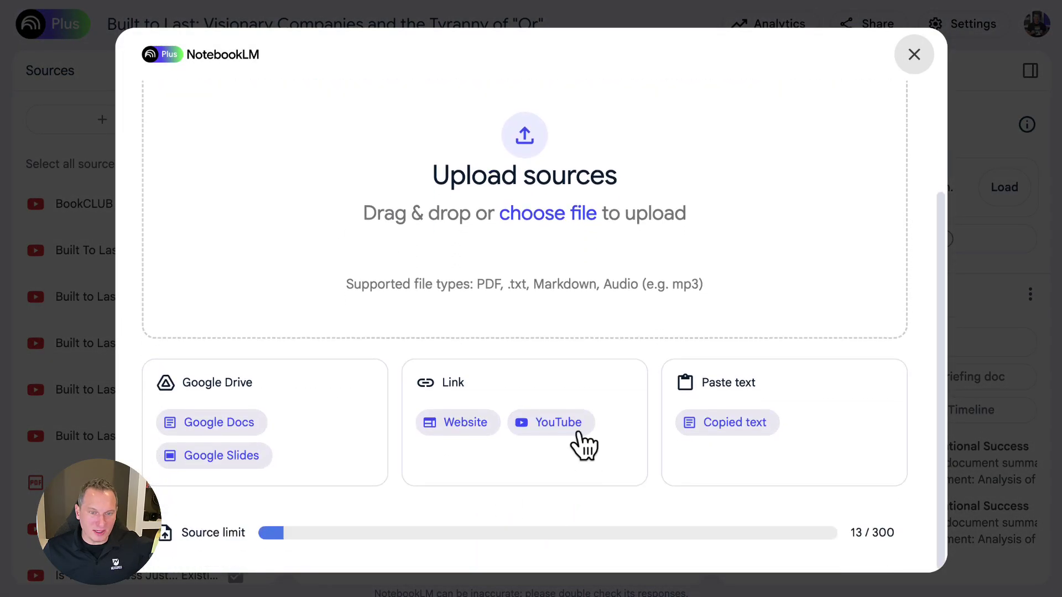
click(577, 434)
click(450, 204)
text(https://www.youtube.com/watch?v=7qZP4kaYcXU)
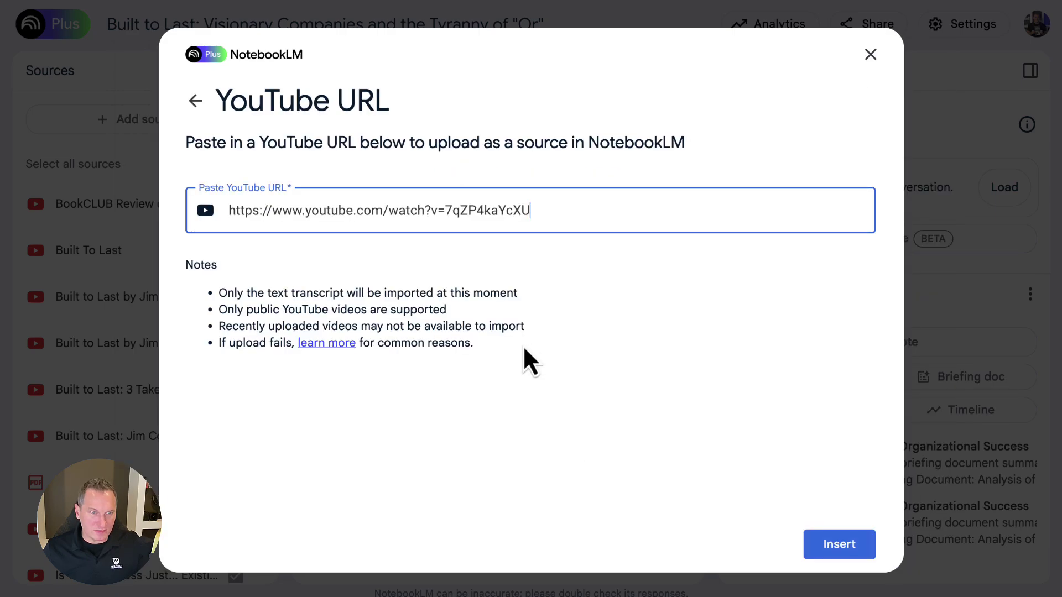
click(856, 556)
scroll(149, 298, down, 3)
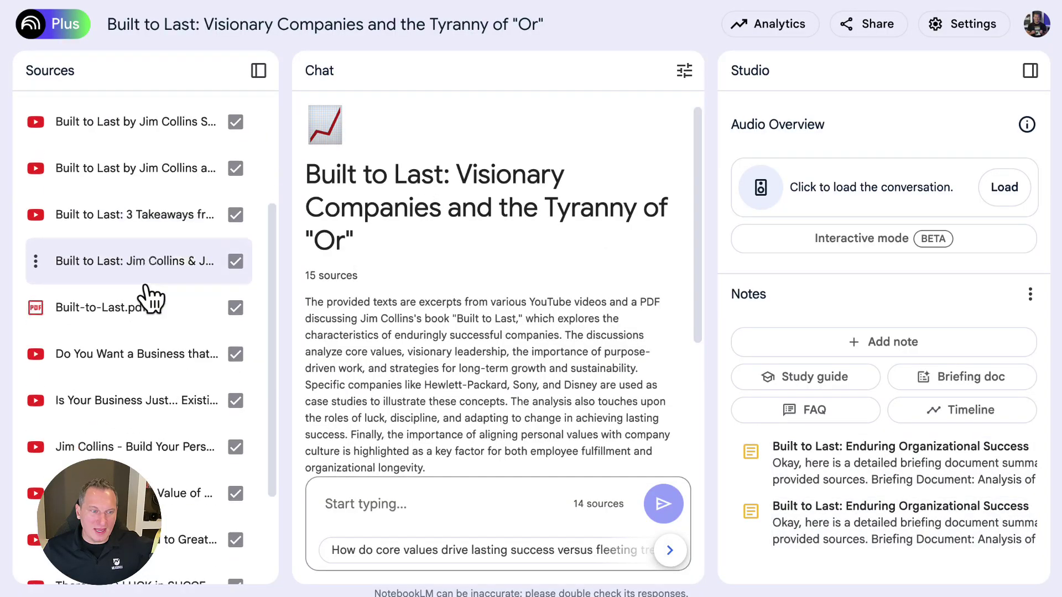
scroll(138, 337, down, 3)
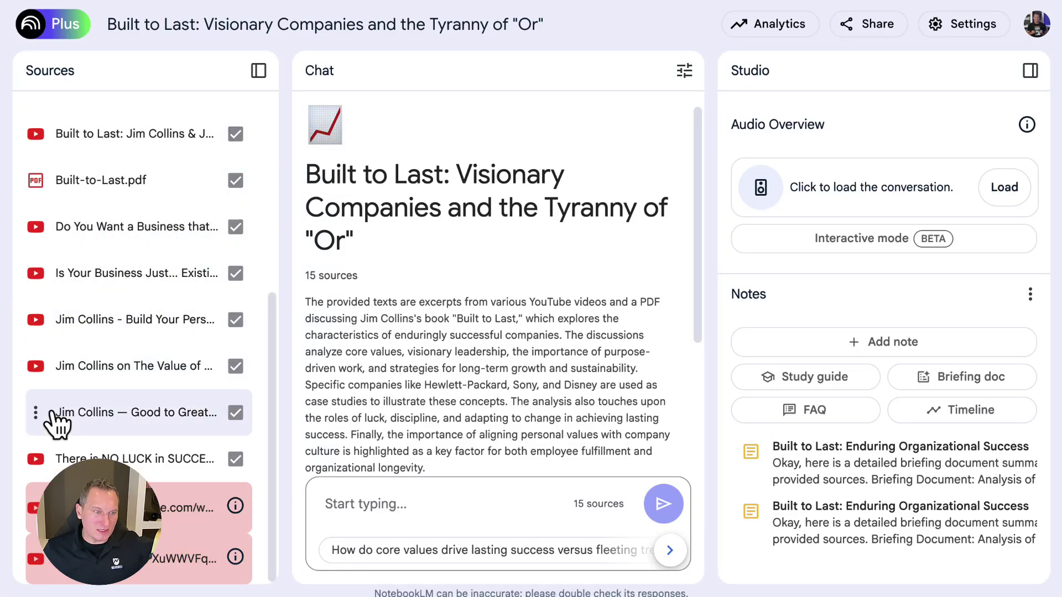
scroll(55, 423, up, 5)
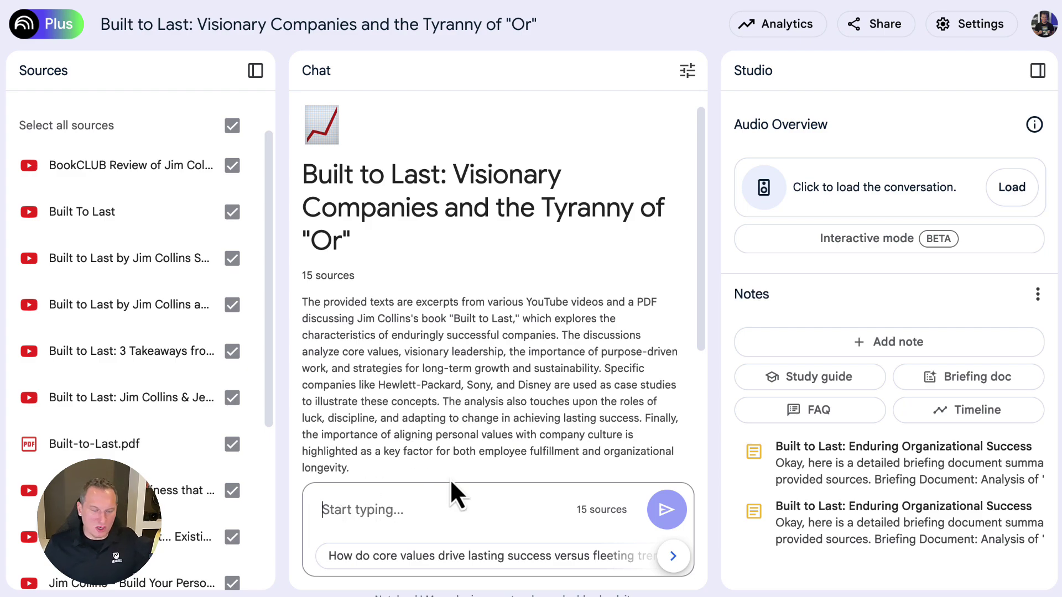
Step: Ask the notebook chat "what should we be doing as an action of this book?"
text(what should we)
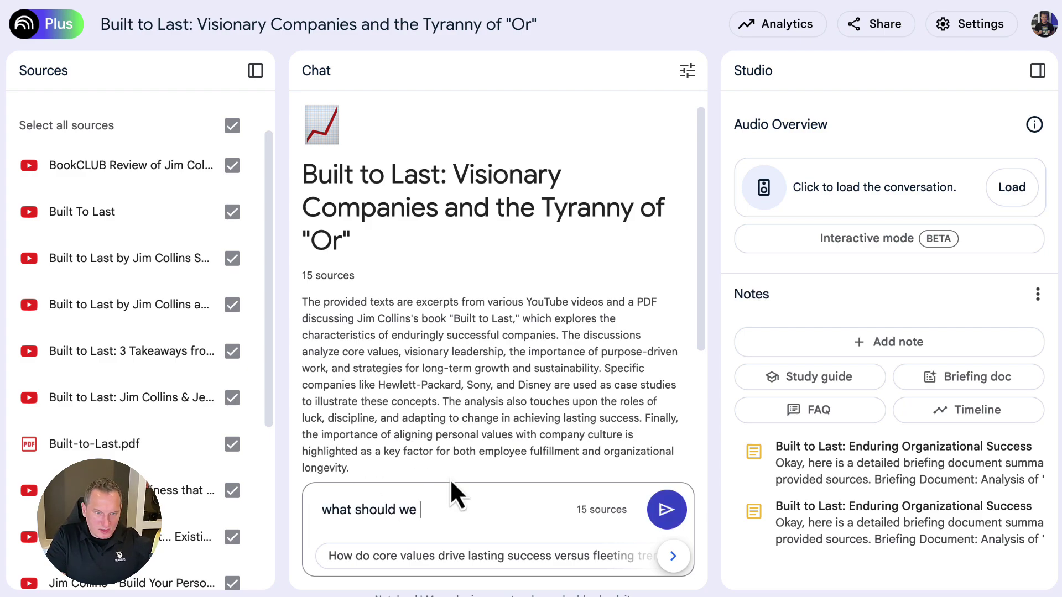
text( be doing as an)
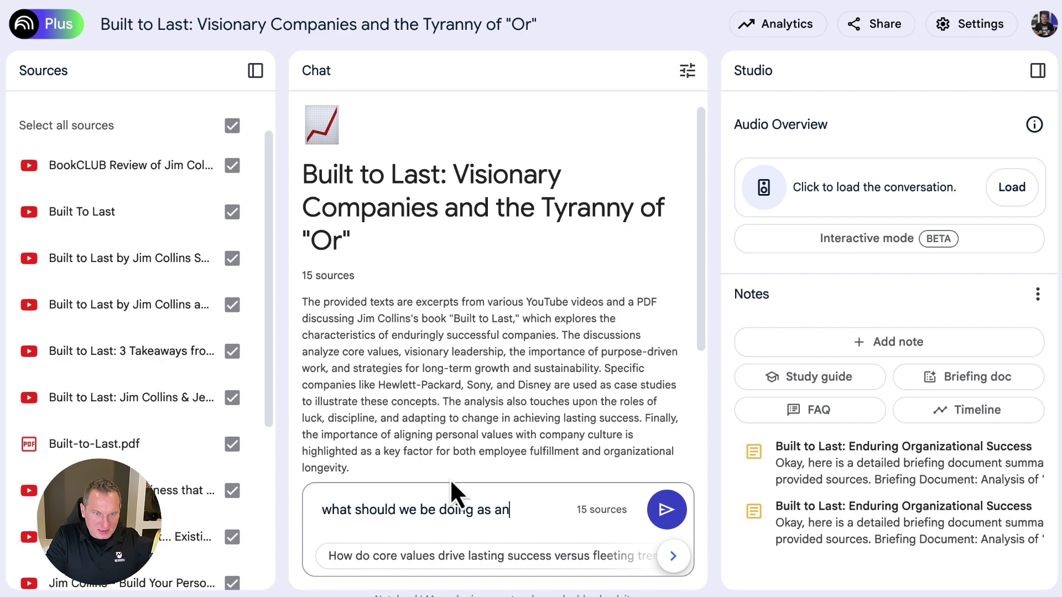
text( action of this book?)
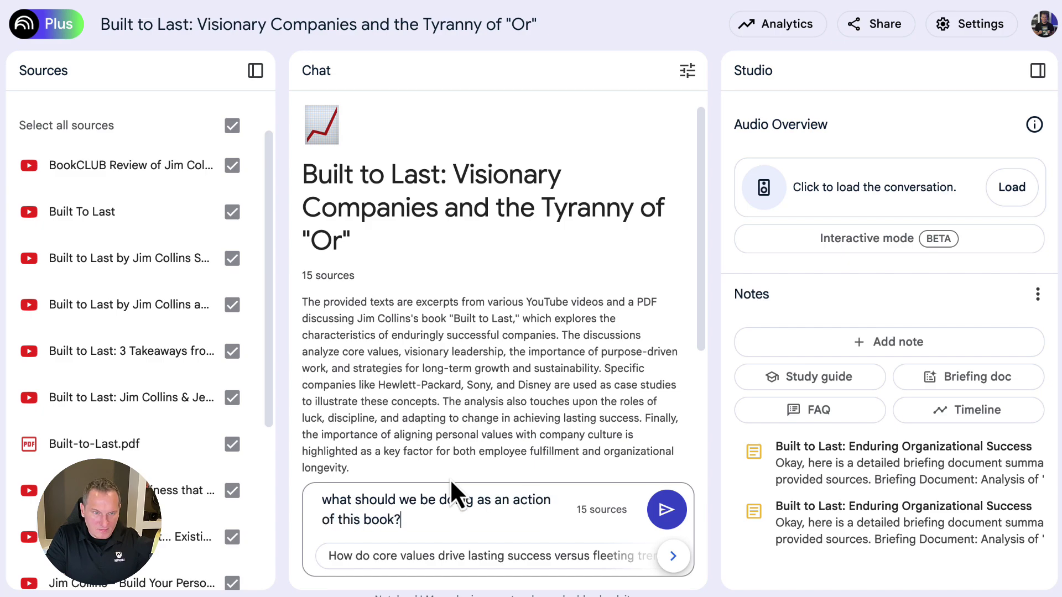
key(Return)
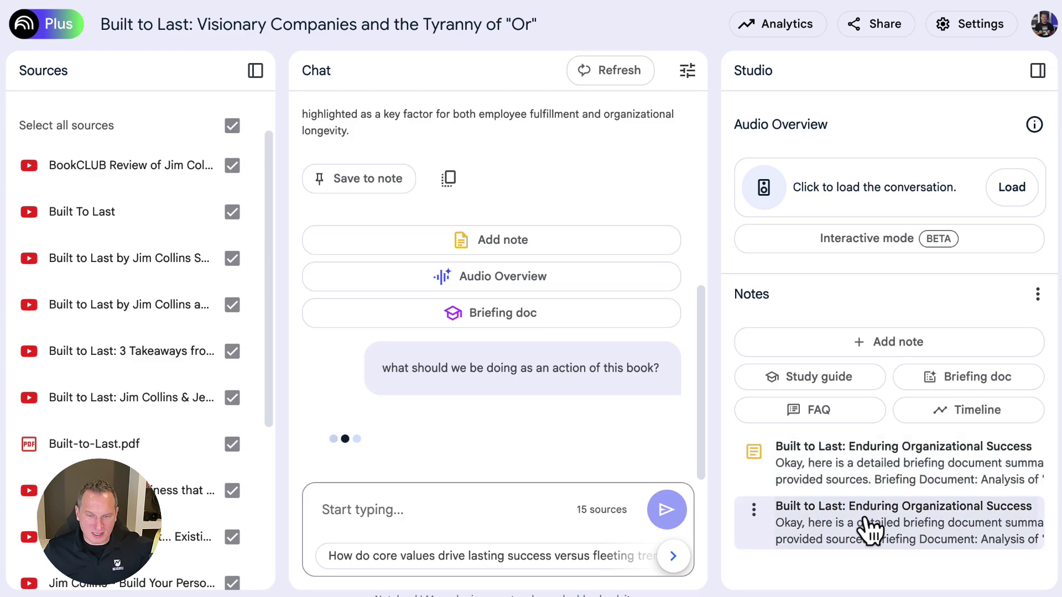
Step: Read the chat answer's recommended actions, starting with the point on defining and committing to a core ideology
scroll(415, 280, up, 10)
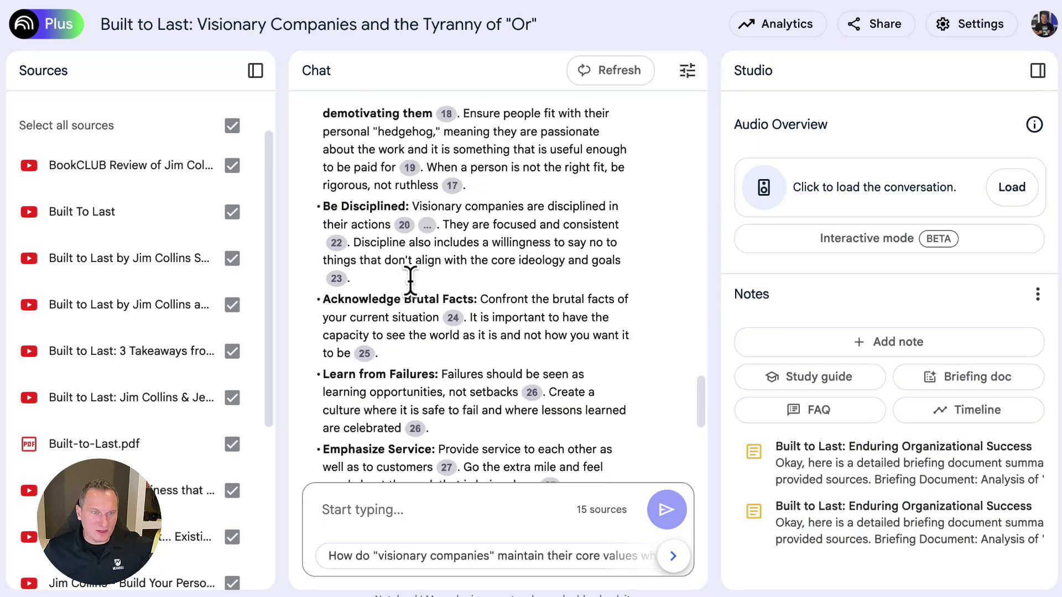
scroll(414, 284, up, 15)
scroll(422, 281, down, 5)
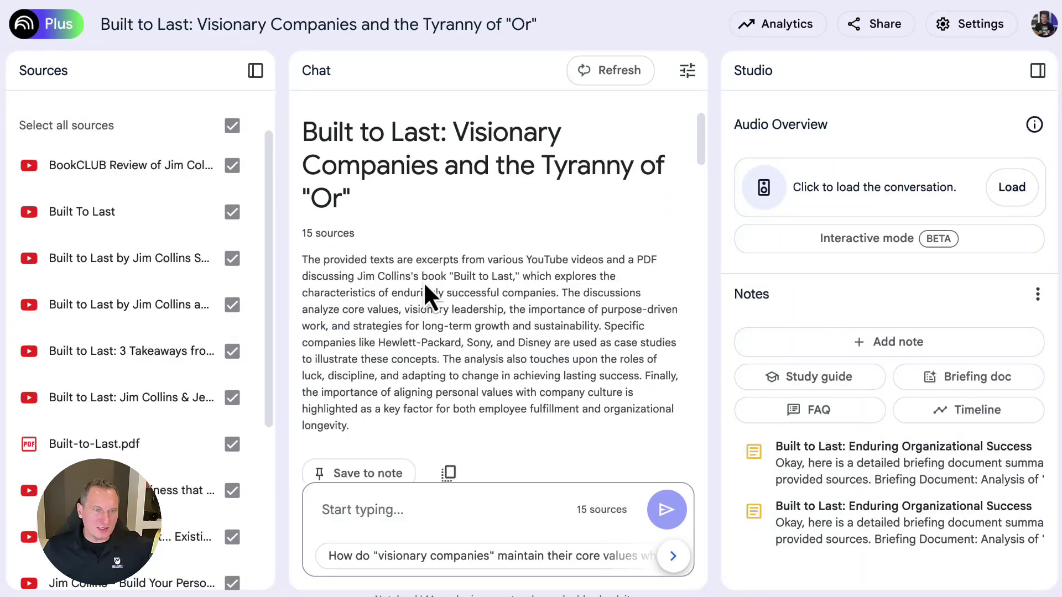
scroll(429, 279, down, 6)
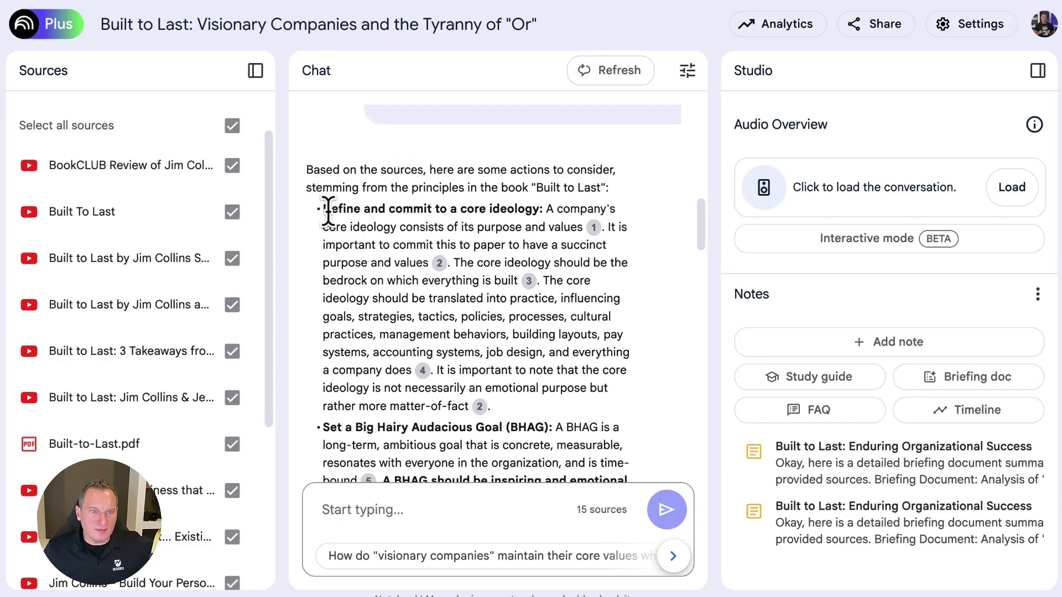
drag(321, 208, 551, 207)
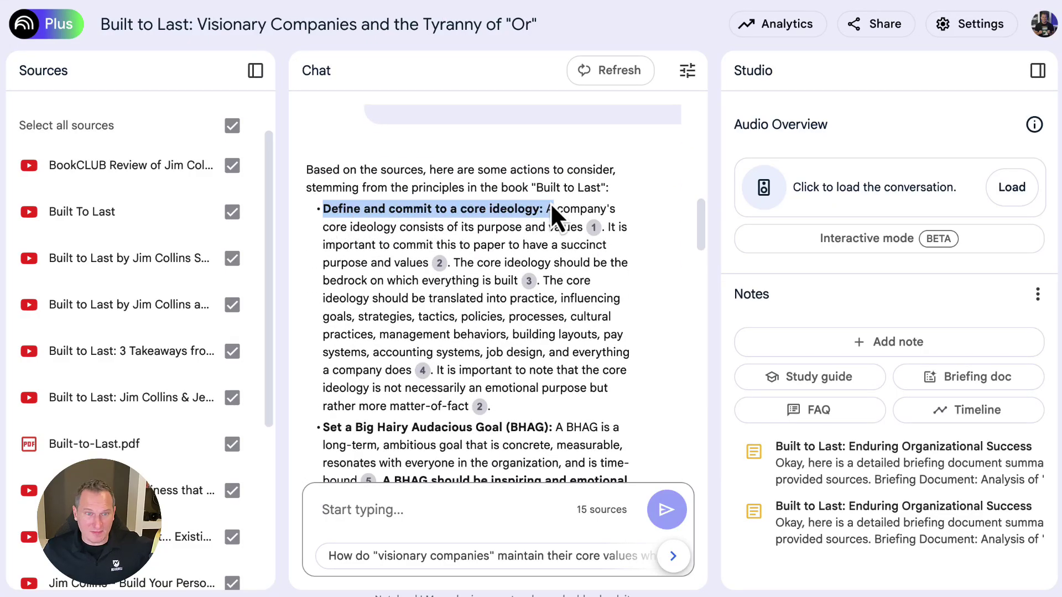
scroll(533, 237, down, 3)
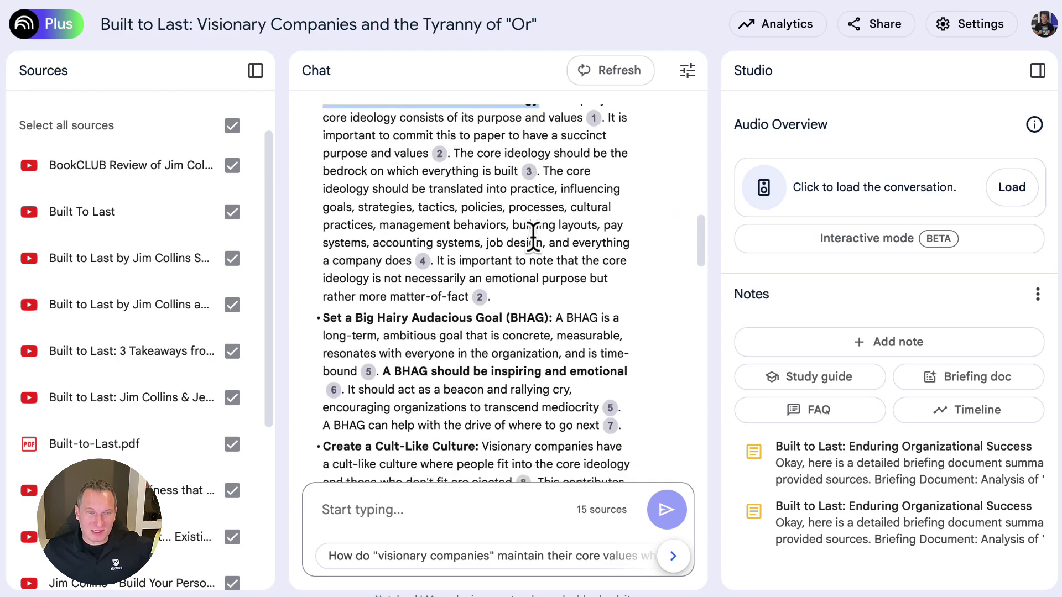
scroll(544, 243, up, 2)
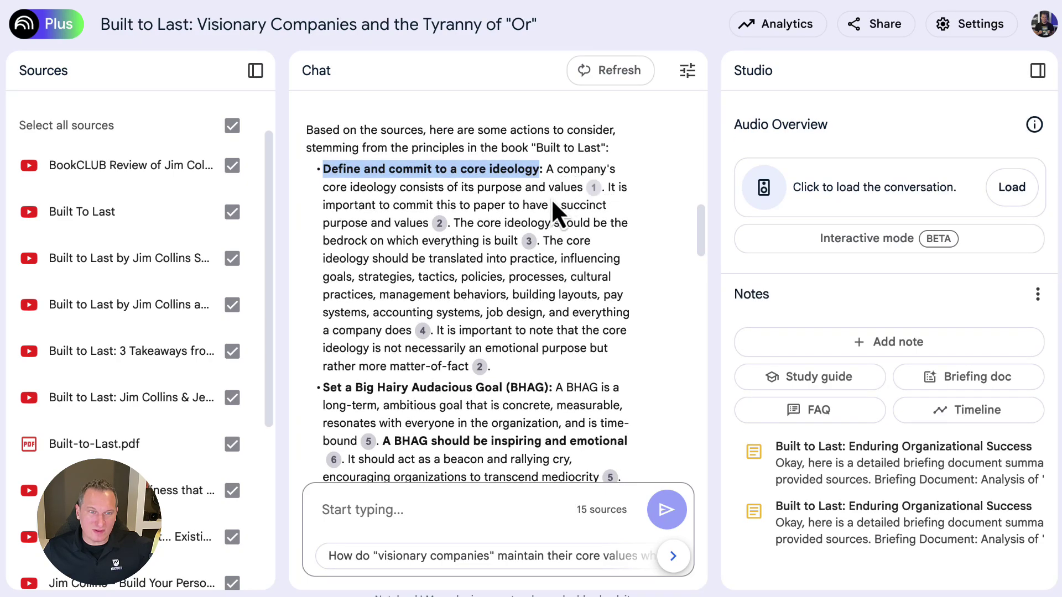
scroll(477, 272, down, 5)
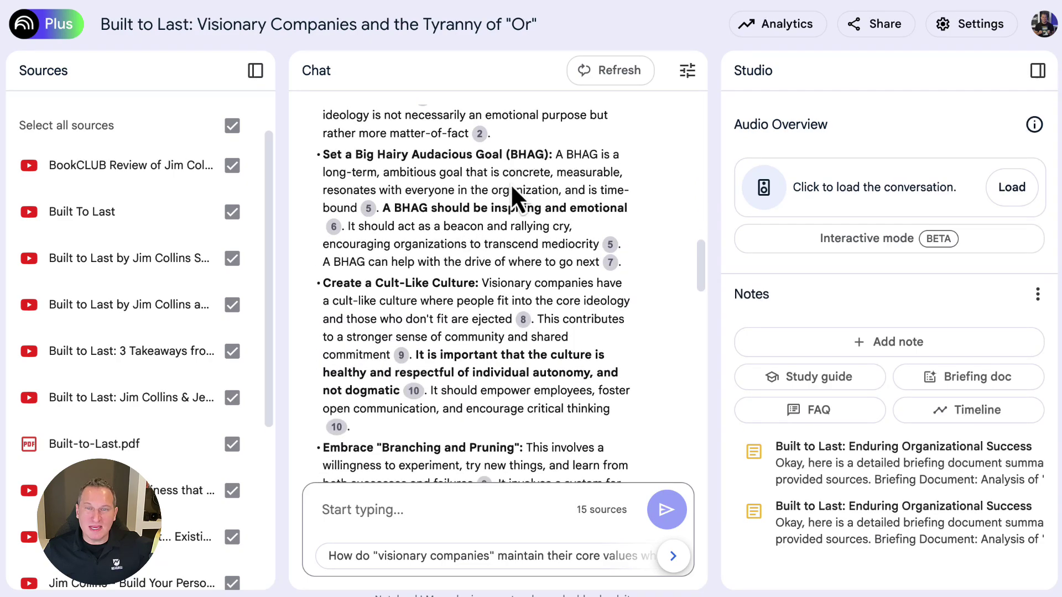
scroll(519, 180, up, 1)
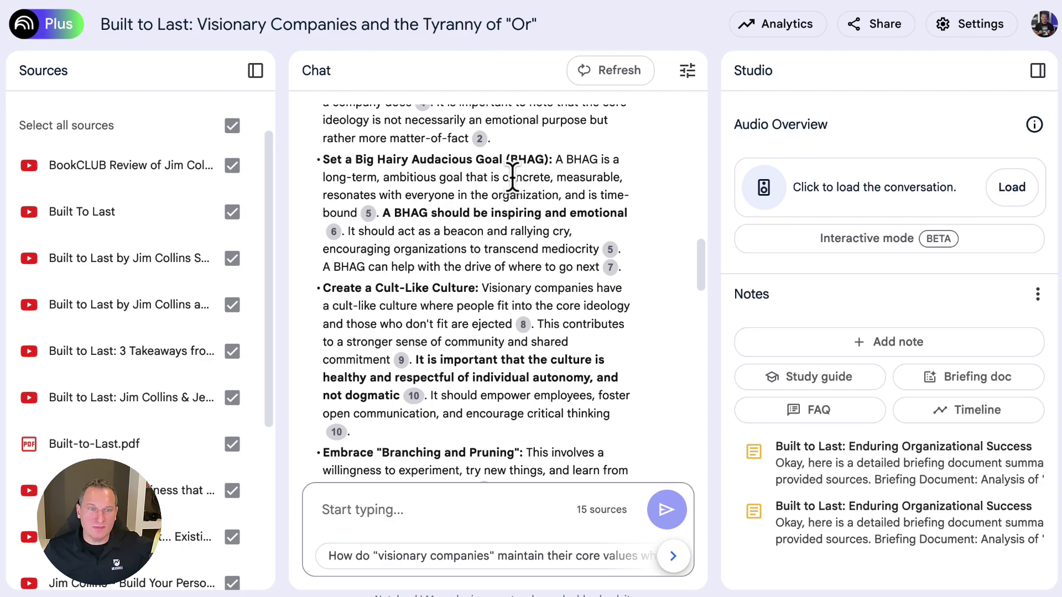
scroll(513, 186, down, 2)
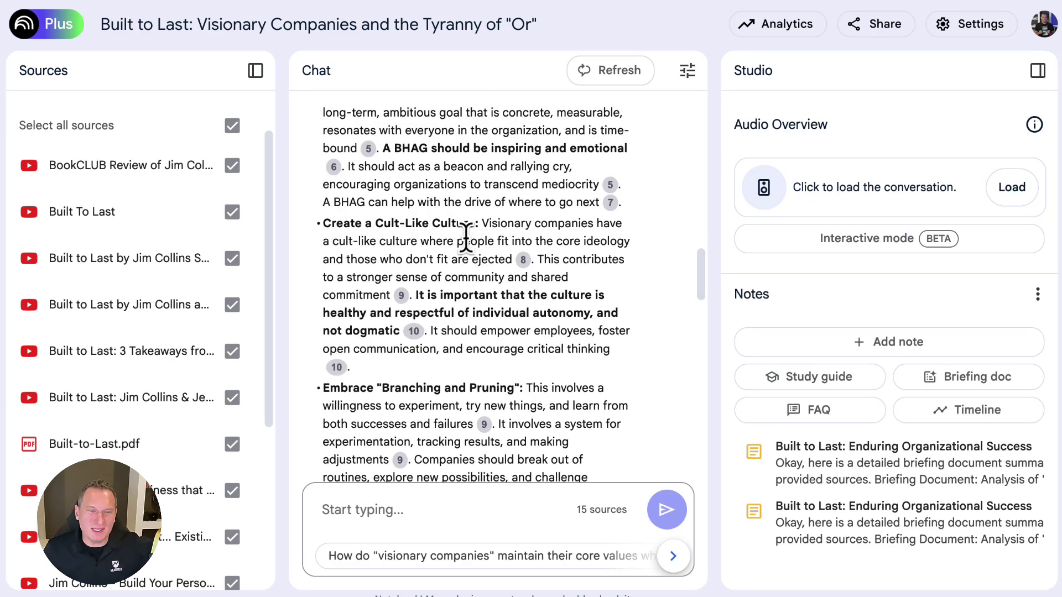
Step: Read the chat answer's recommended actions from "Create a Cult-Like Culture" through "Prioritize People"
scroll(466, 245, down, 3)
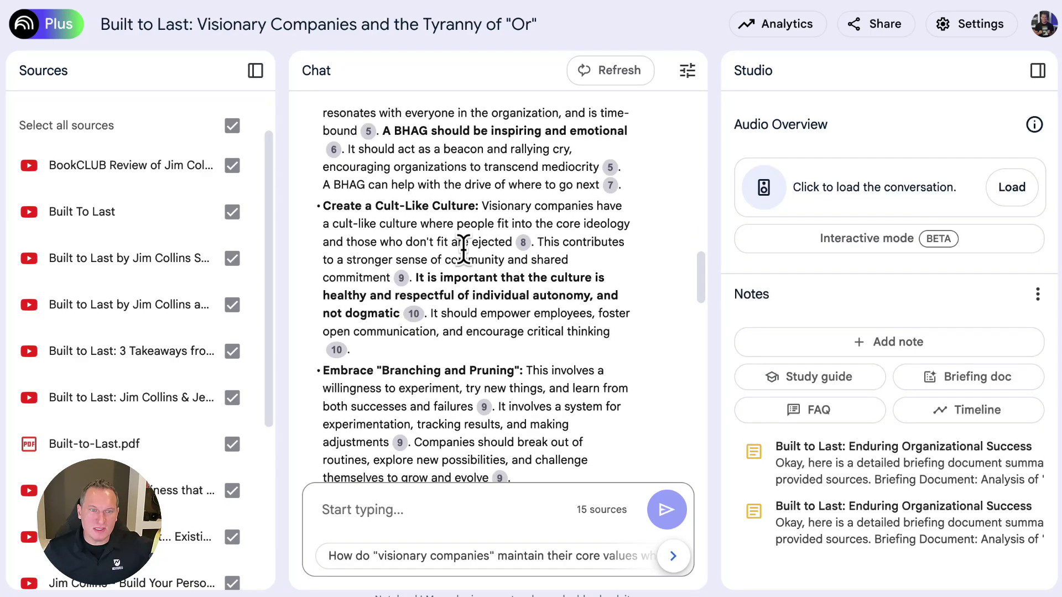
scroll(488, 224, down, 2)
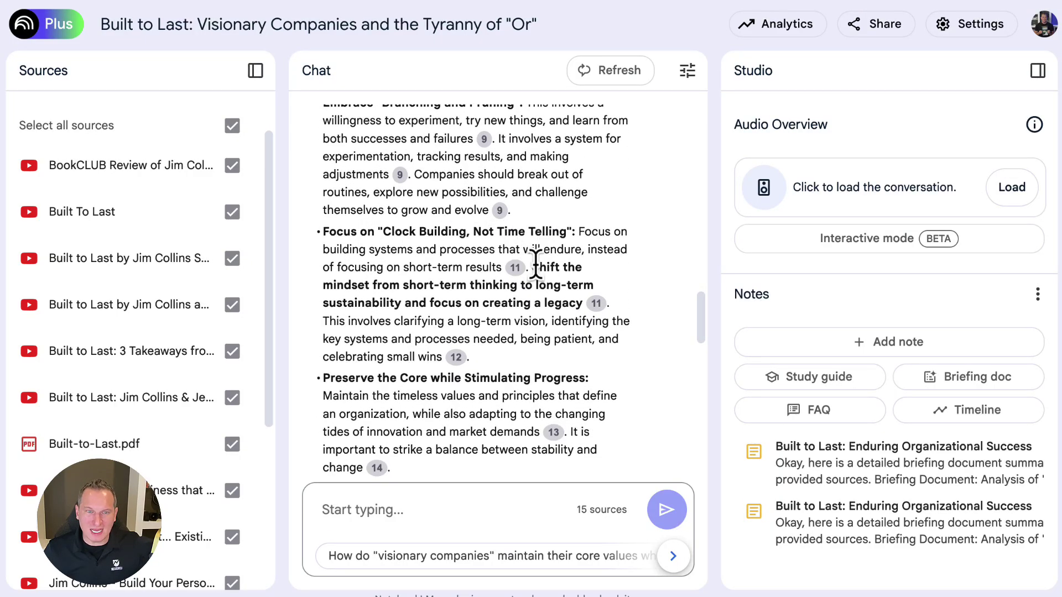
scroll(503, 304, down, 1)
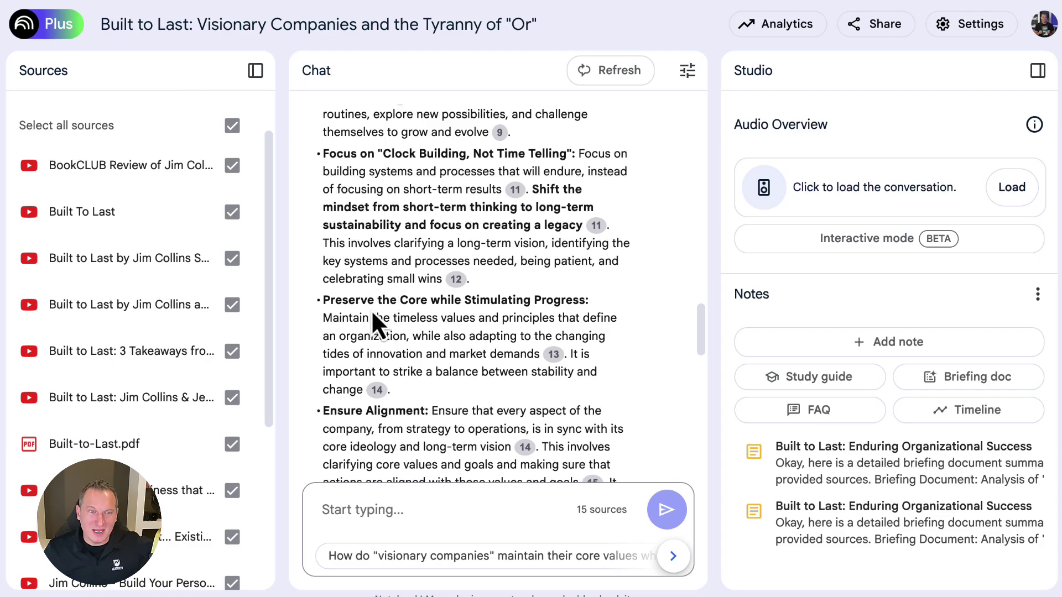
scroll(484, 290, down, 1)
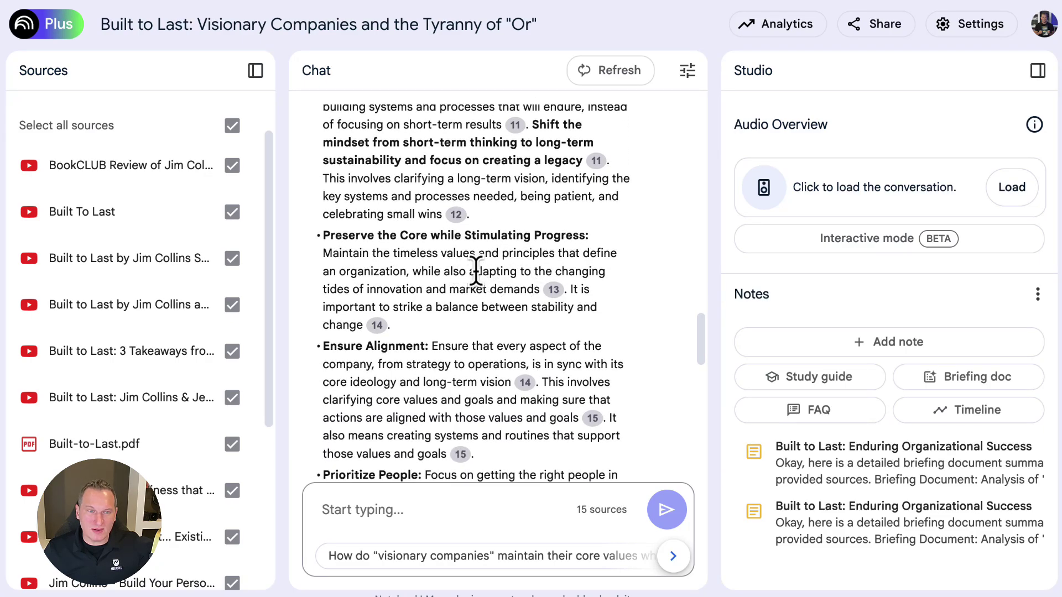
scroll(477, 271, down, 1)
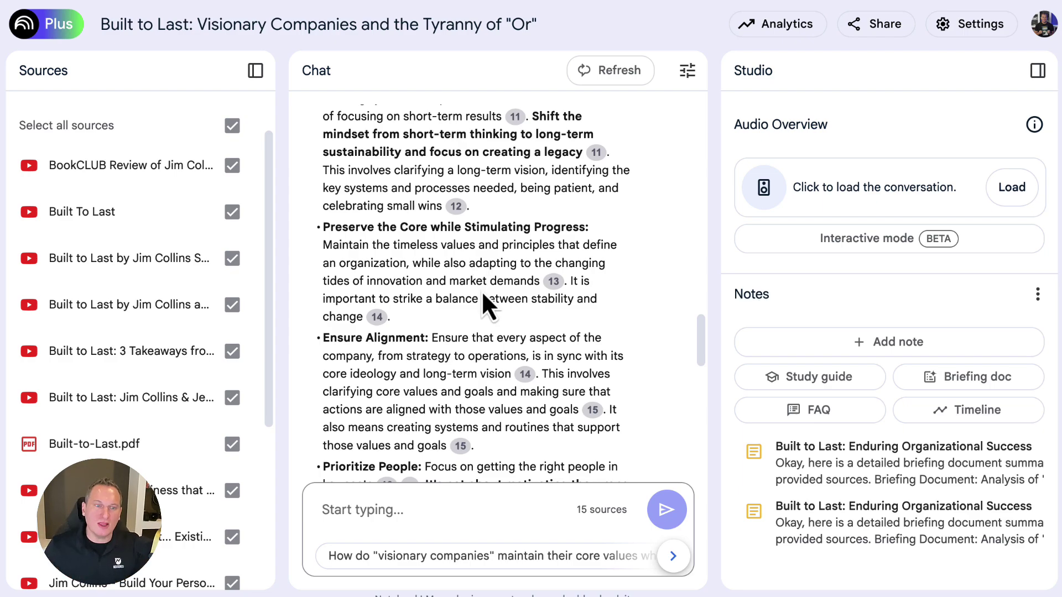
scroll(481, 290, down, 3)
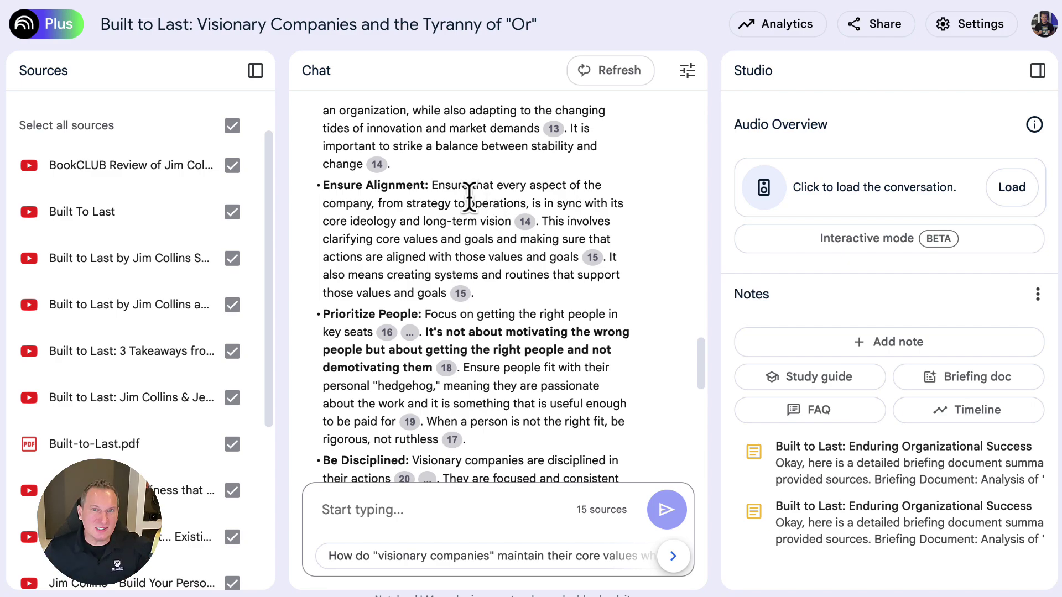
scroll(492, 205, down, 4)
scroll(492, 205, up, 1)
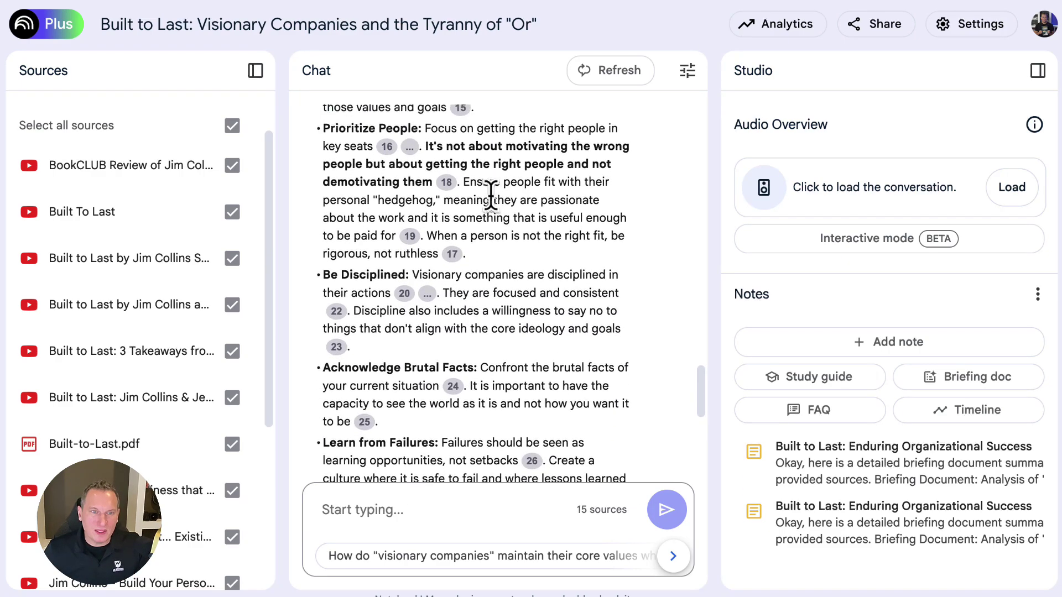
scroll(518, 165, up, 1)
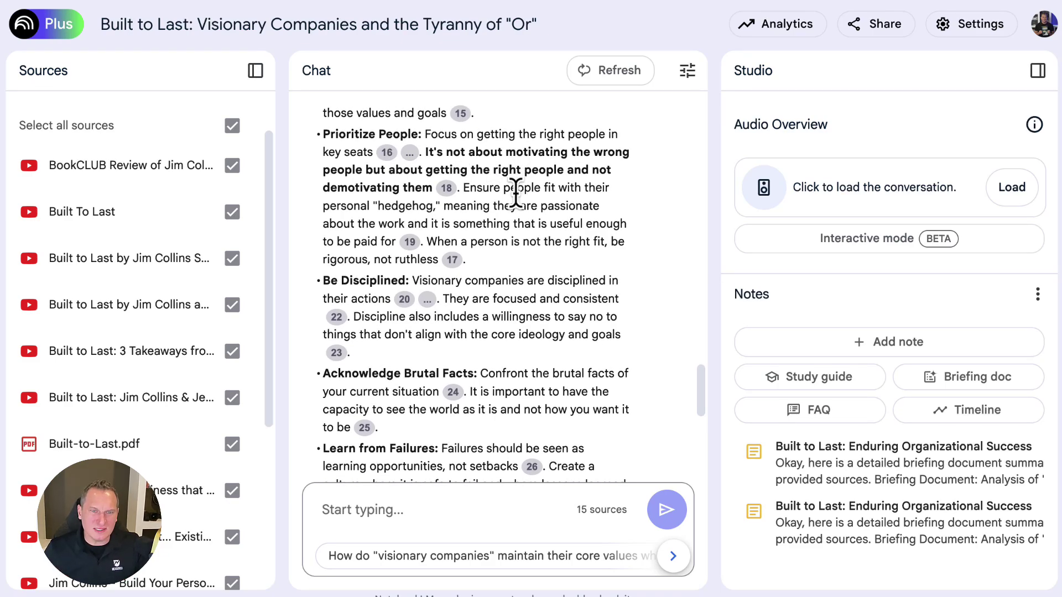
scroll(516, 192, up, 1)
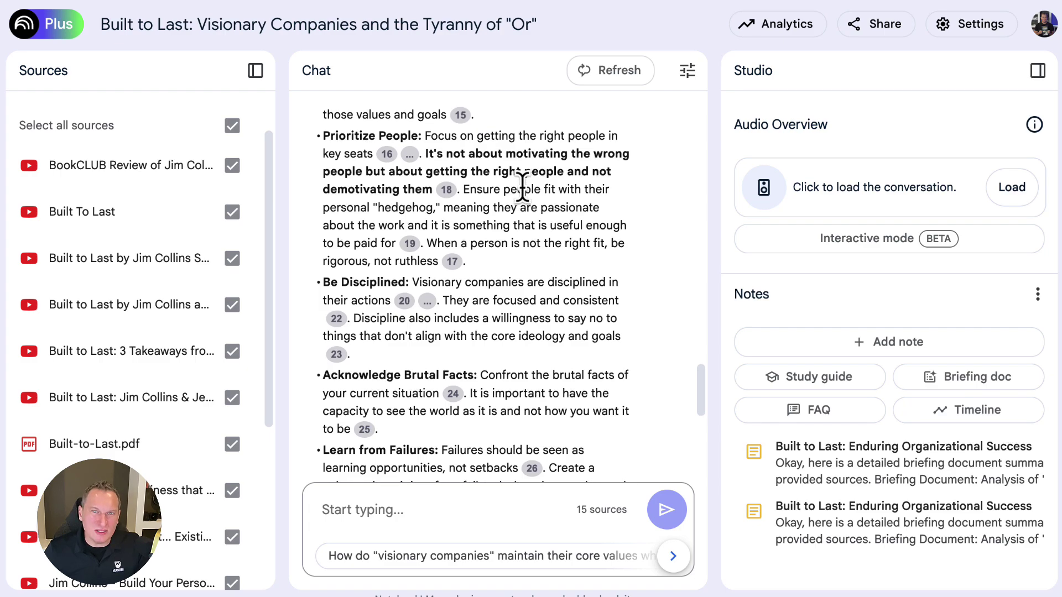
Step: Read the remaining recommended actions from "Be Disciplined" to the closing summary, focusing on "Emphasize Service"
scroll(521, 189, down, 5)
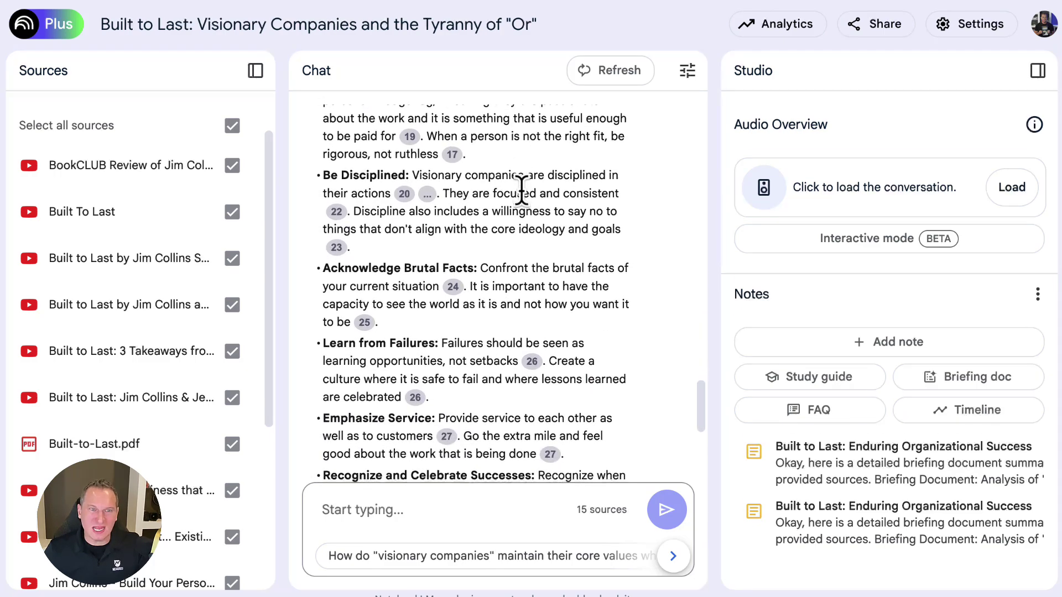
scroll(534, 210, down, 1)
scroll(532, 211, up, 2)
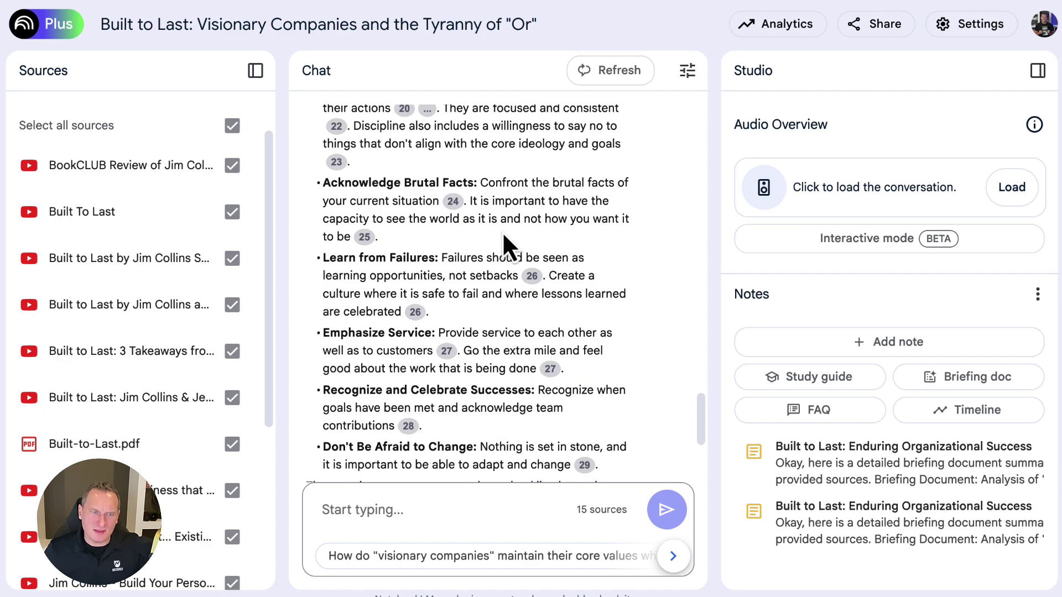
scroll(487, 223, down, 3)
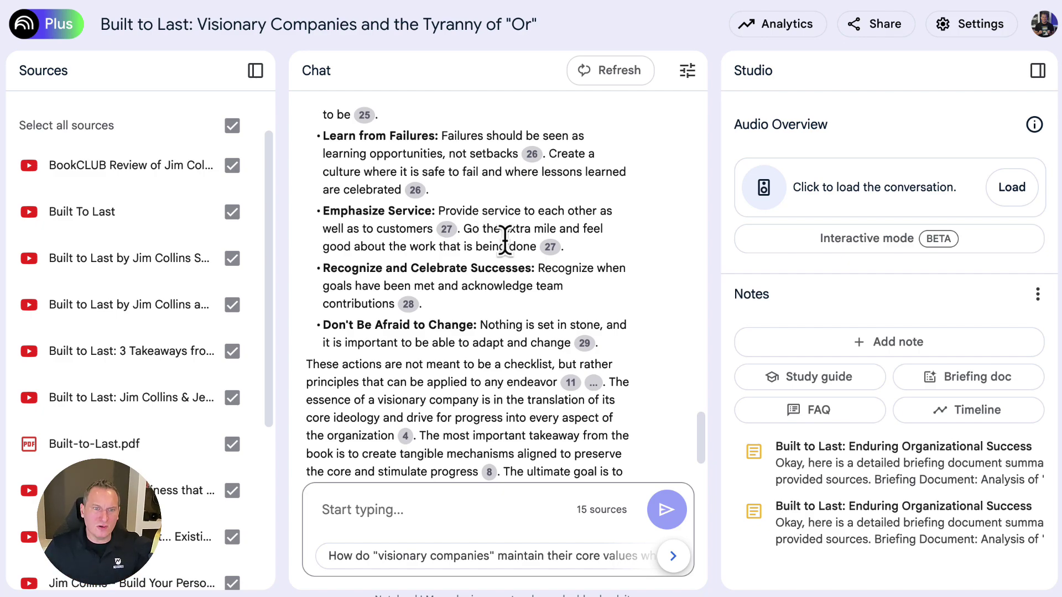
drag(598, 250, 336, 215)
click(342, 228)
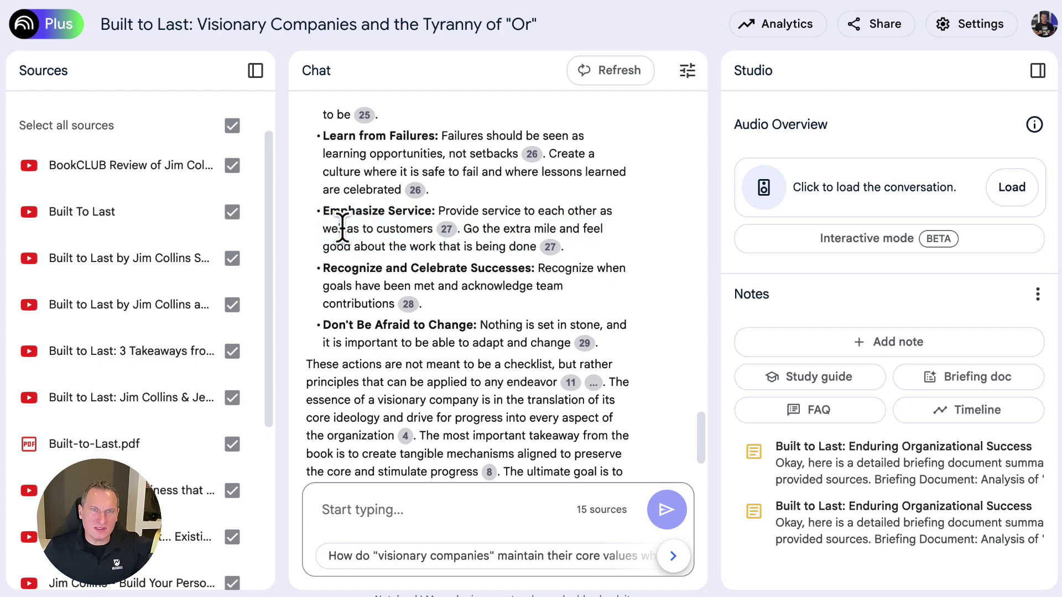
scroll(349, 230, down, 1)
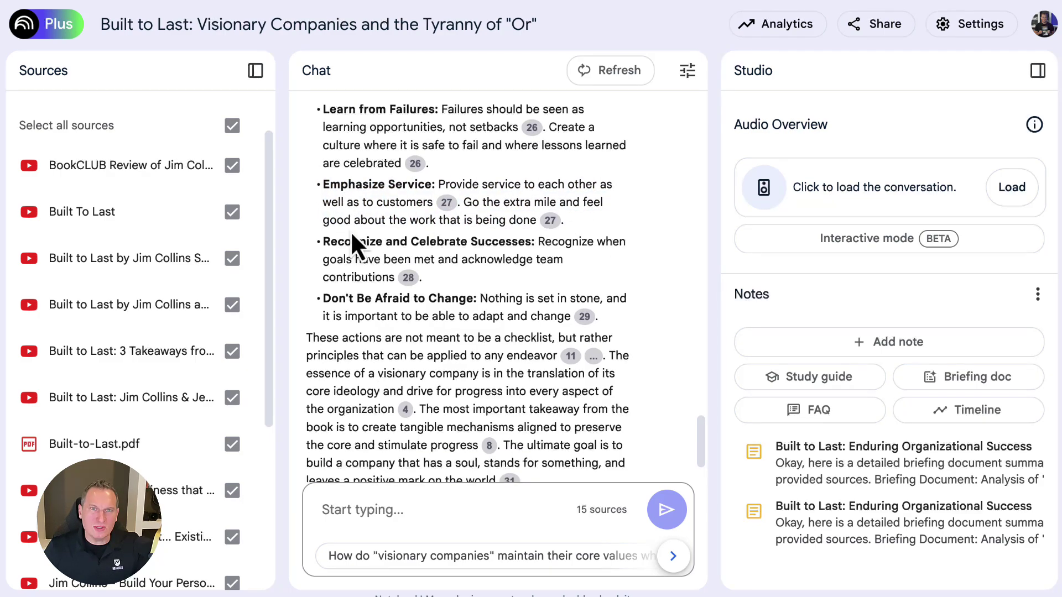
scroll(350, 231, down, 3)
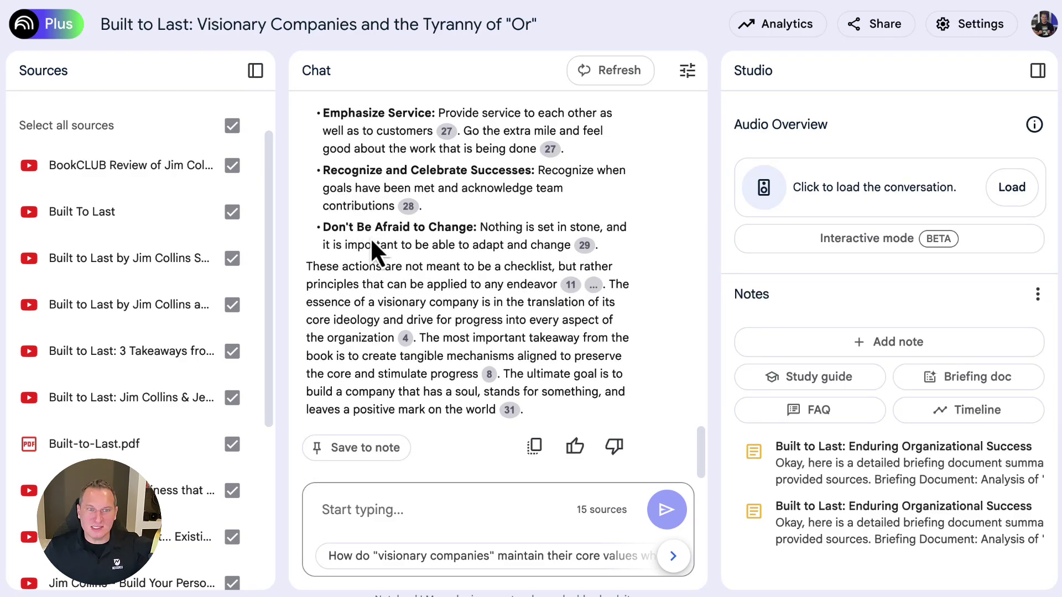
scroll(467, 264, up, 5)
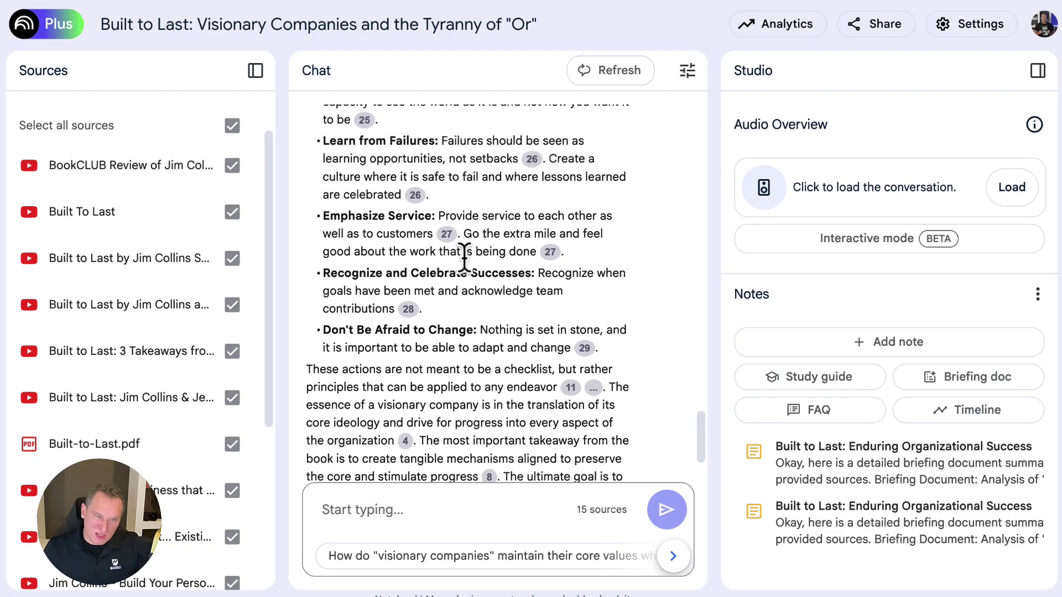
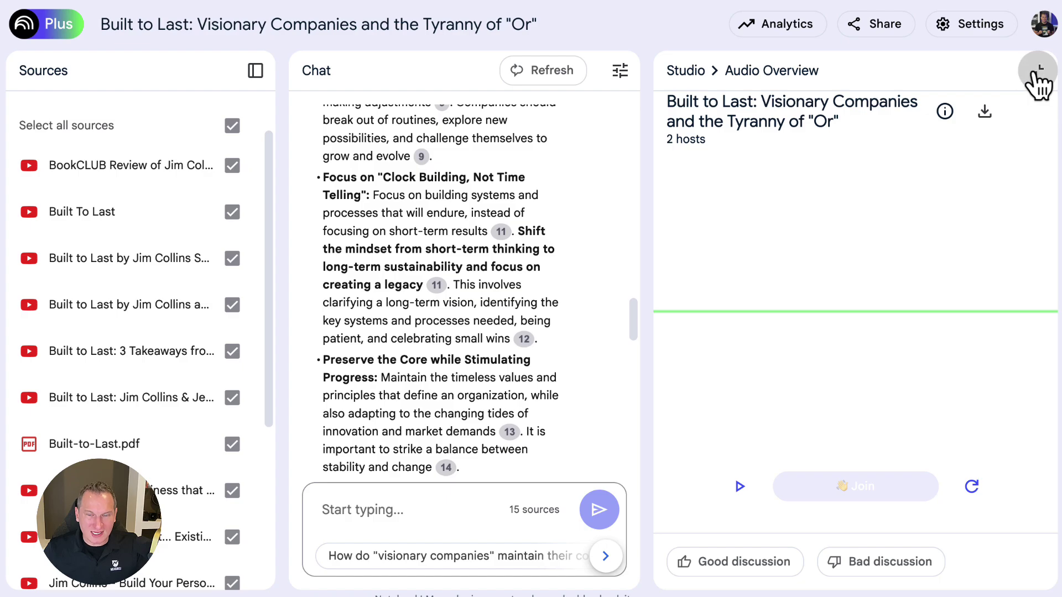
Step: Close the interactive Audio Overview and revisit the notebook summary and the first recommended actions in the chat
click(1036, 73)
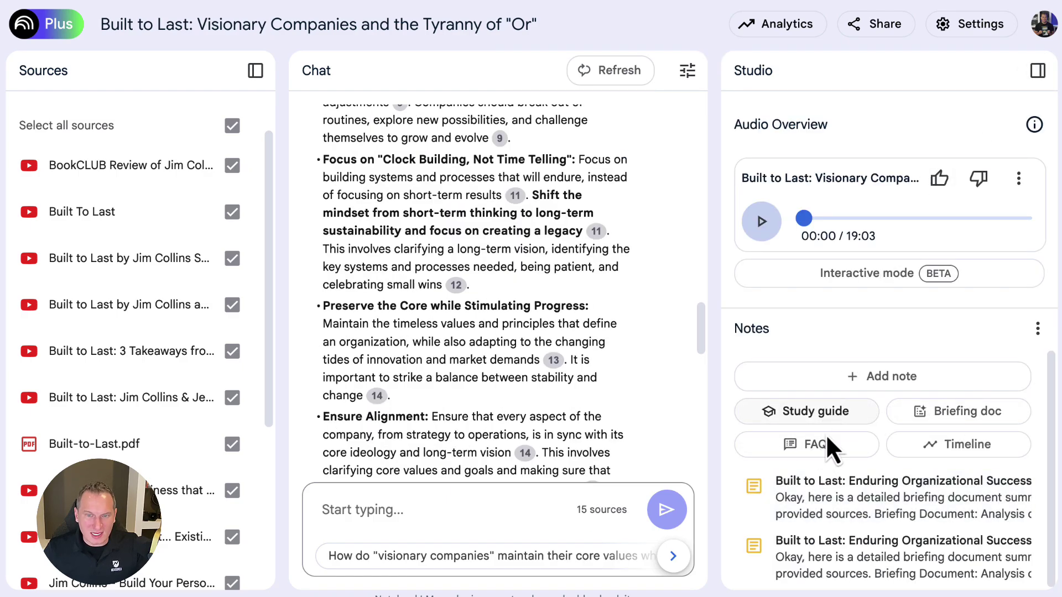
scroll(542, 277, up, 5)
scroll(543, 276, up, 10)
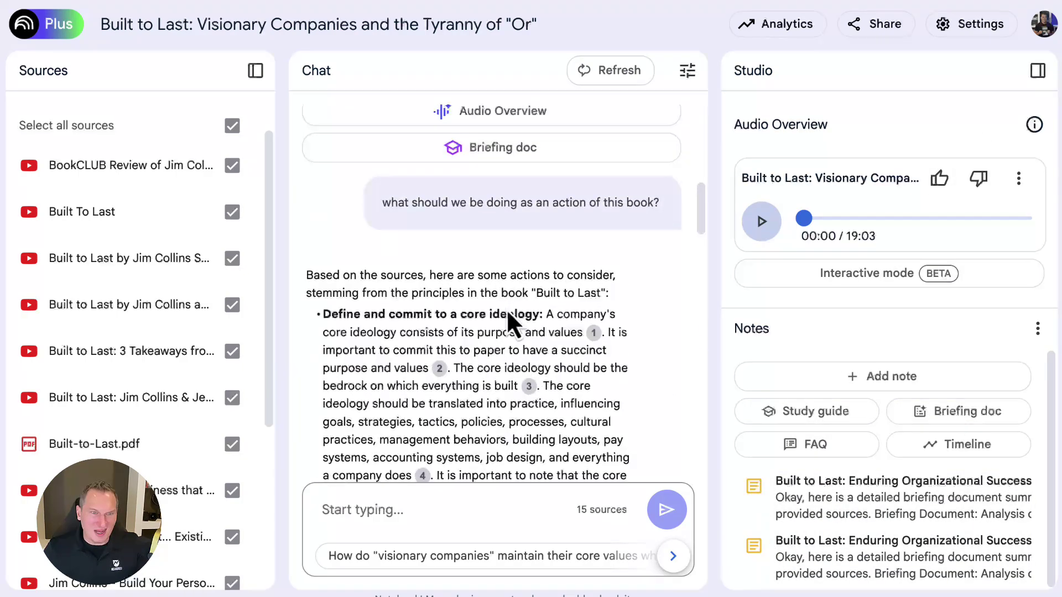
scroll(498, 354, down, 2)
scroll(517, 354, down, 10)
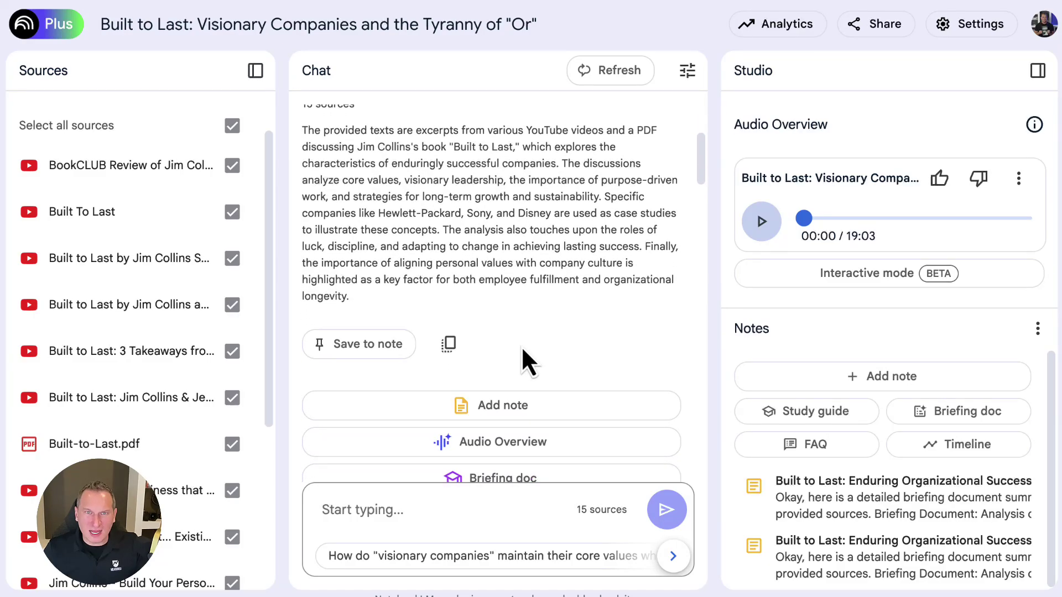
Step: Ask the notebook chat "what company examples are there of setting bhags"
click(429, 503)
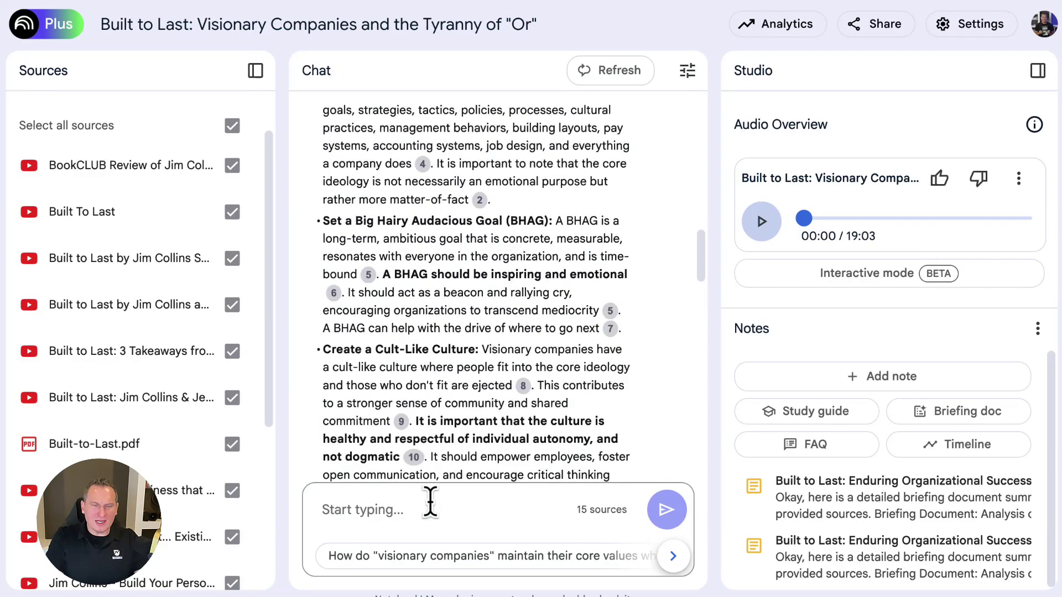
text(what company examples are ther)
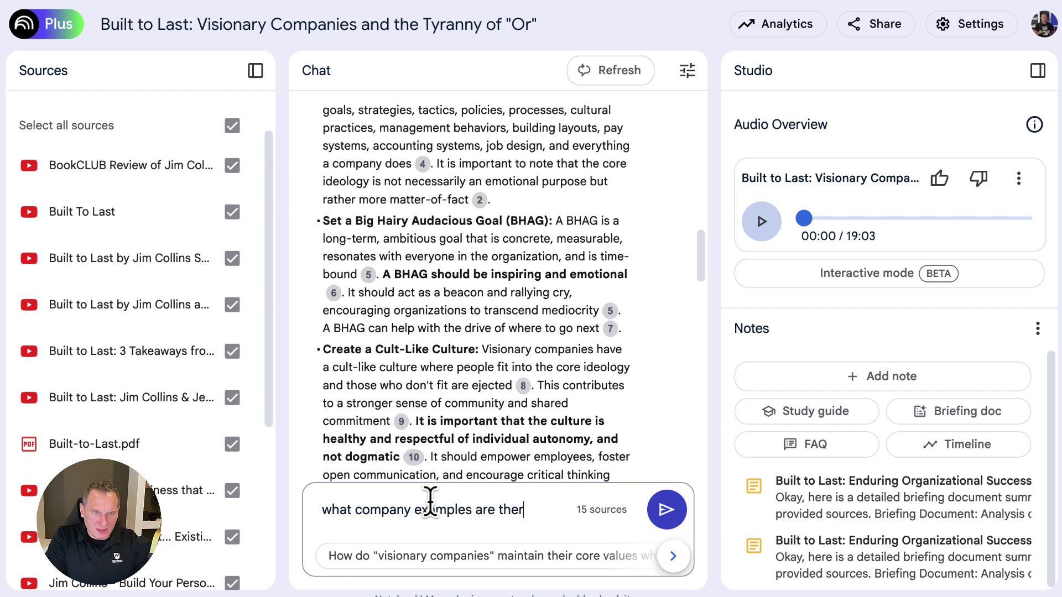
text(e of )
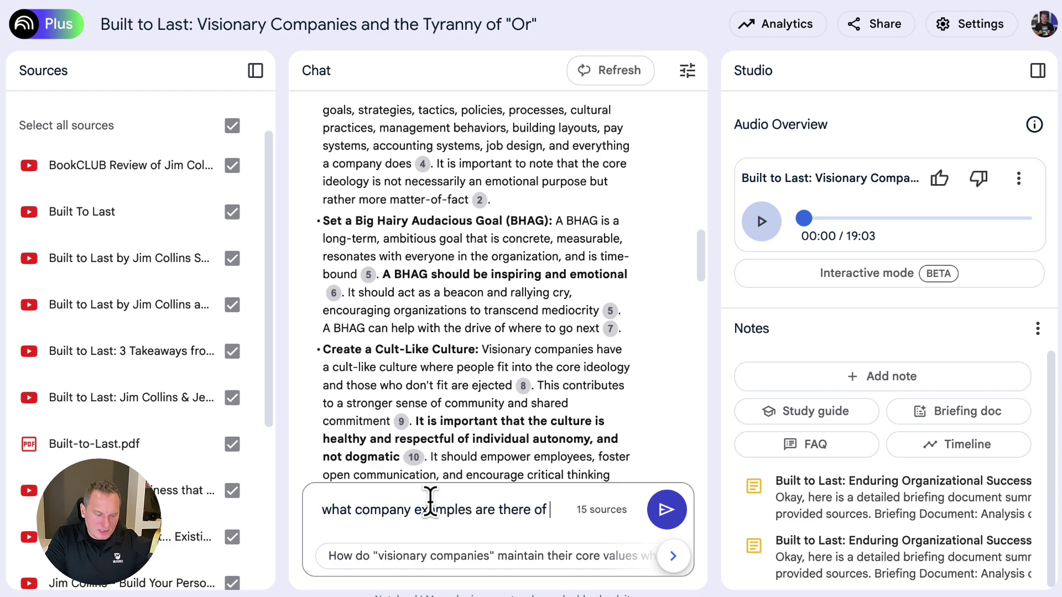
text(setting bh)
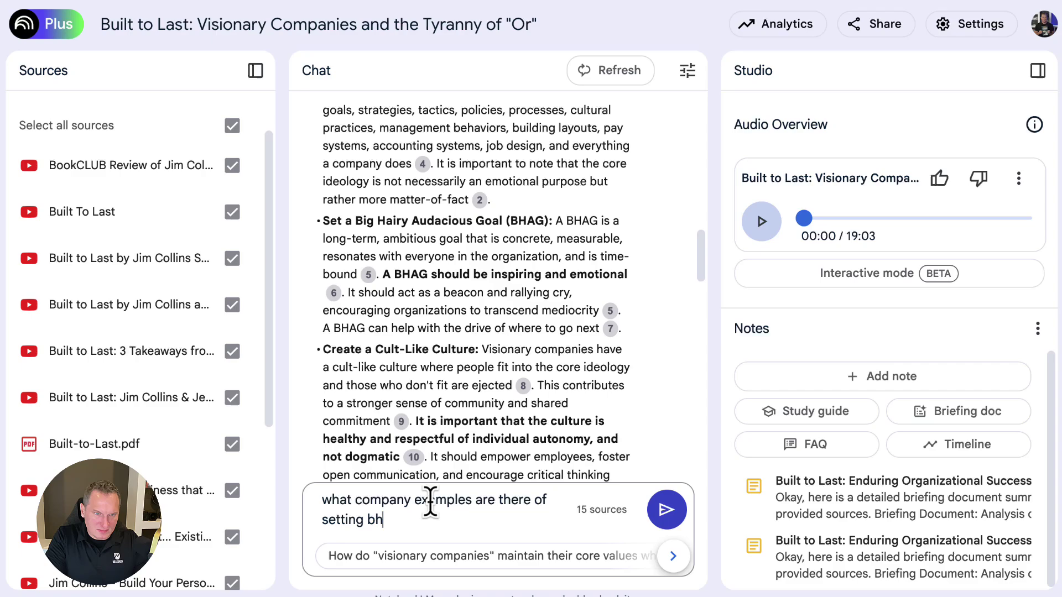
text(ags)
key(Return)
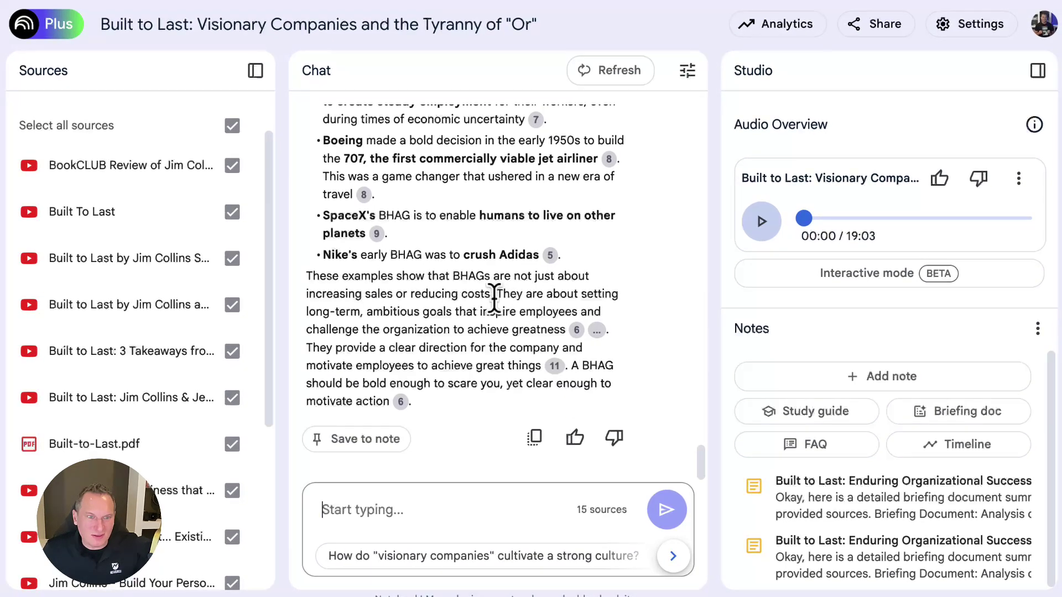
Step: Examine the company BHAG examples near the answer's end, highlighting the Nike and SpaceX entries while reading
scroll(449, 343, up, 3)
drag(325, 399, 590, 400)
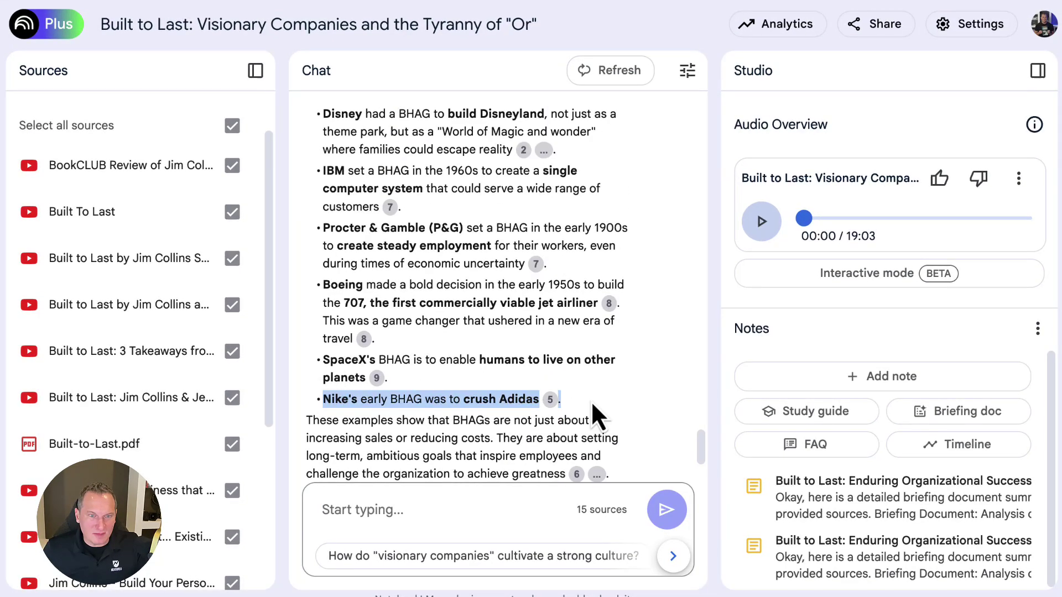
click(624, 397)
scroll(617, 401, up, 1)
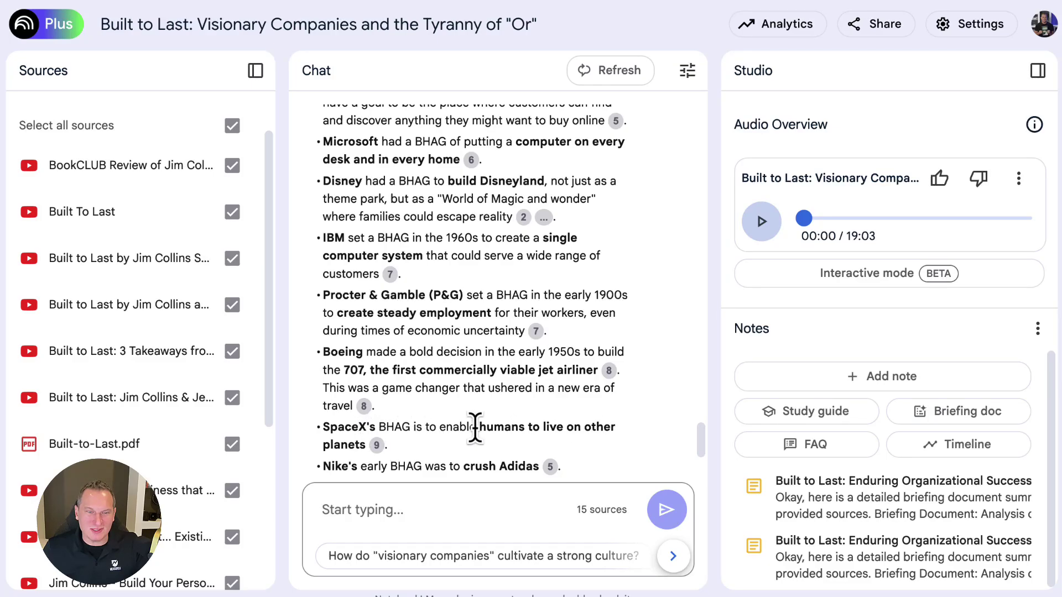
scroll(498, 442, up, 1)
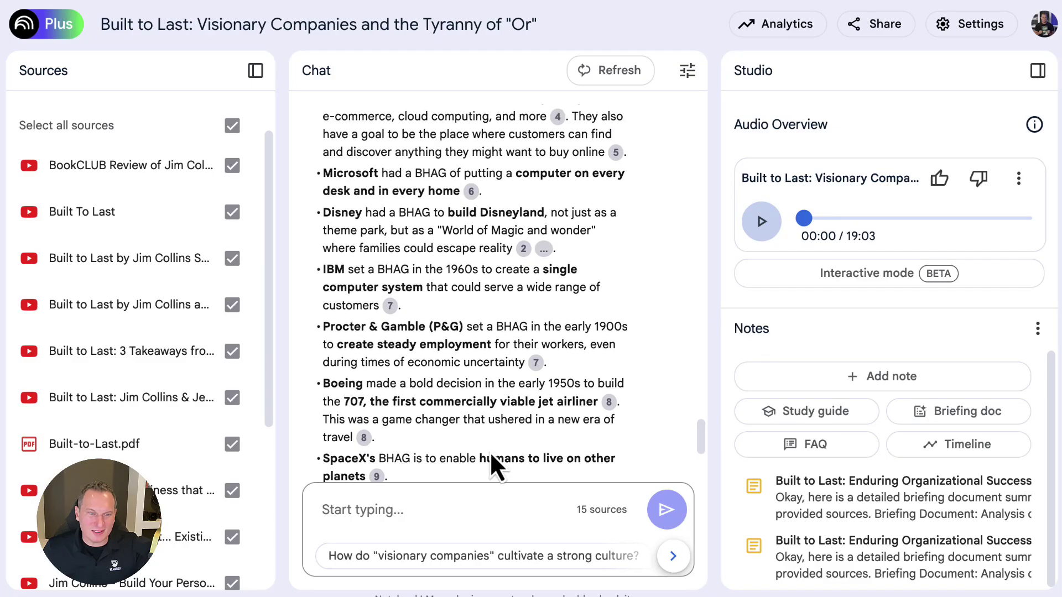
scroll(489, 451, down, 2)
drag(376, 373, 310, 357)
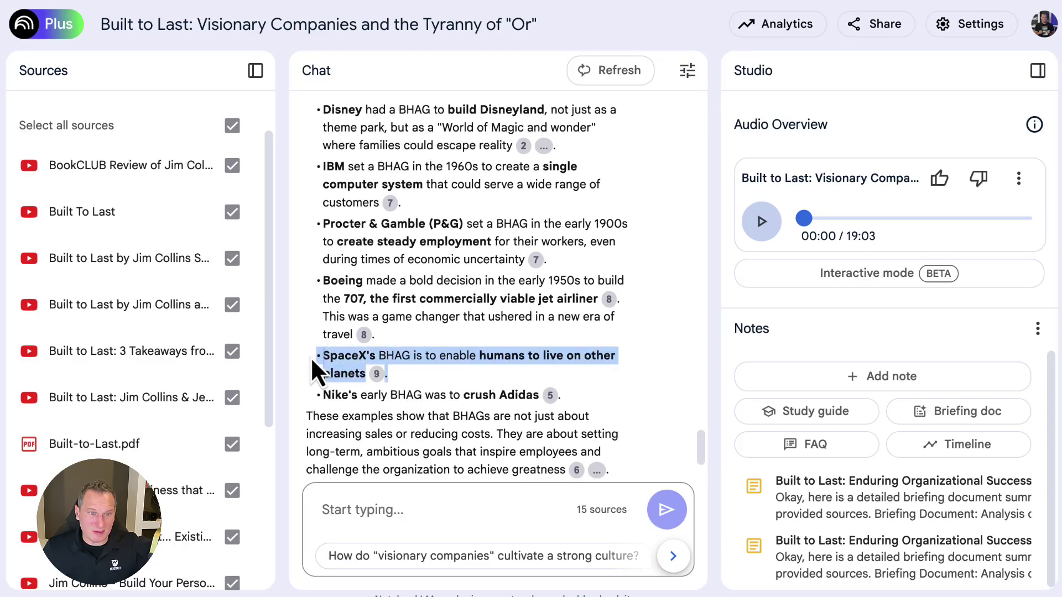
click(453, 365)
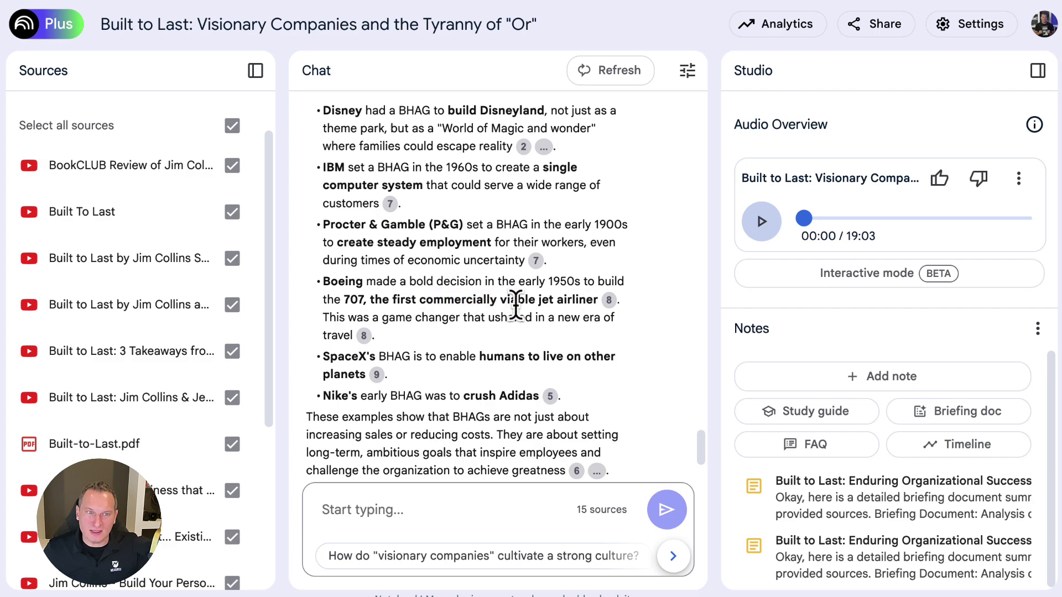
Step: Read the earlier BHAG examples, working back from Boeing to the first entry on Philip Morris
scroll(514, 303, up, 2)
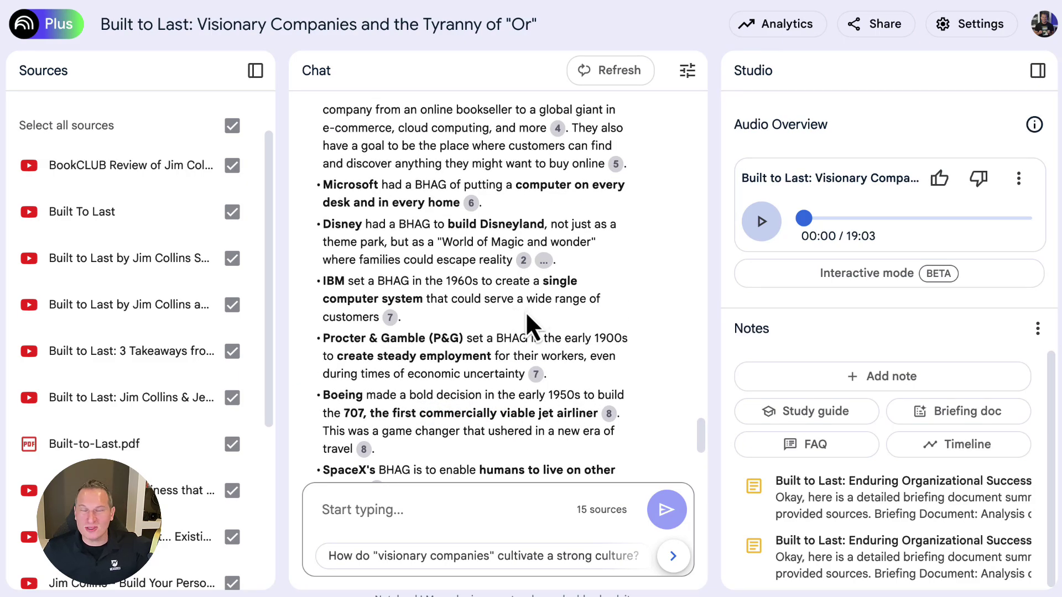
scroll(467, 303, up, 1)
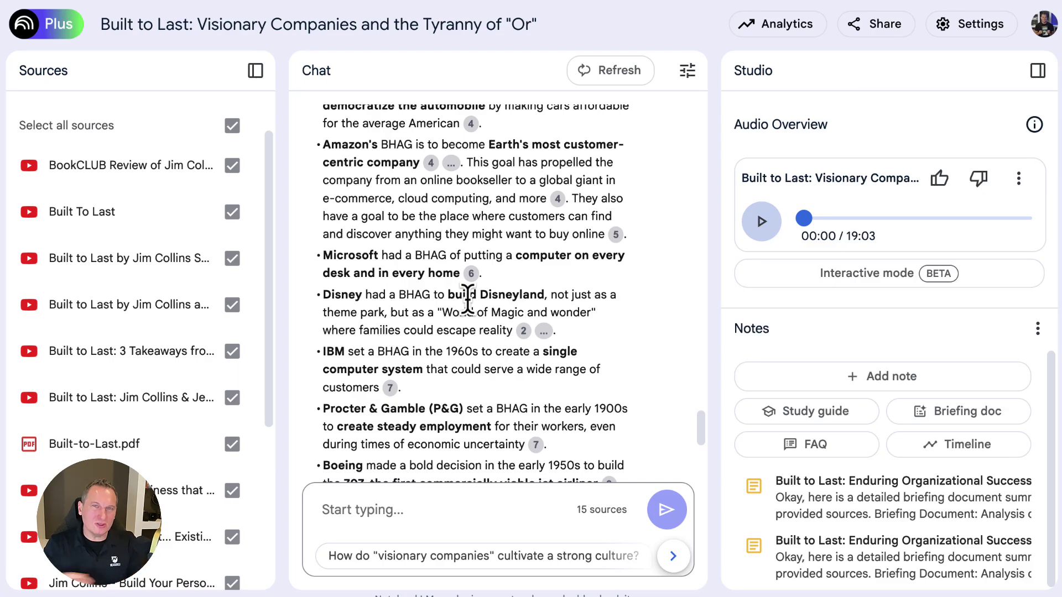
scroll(467, 300, up, 2)
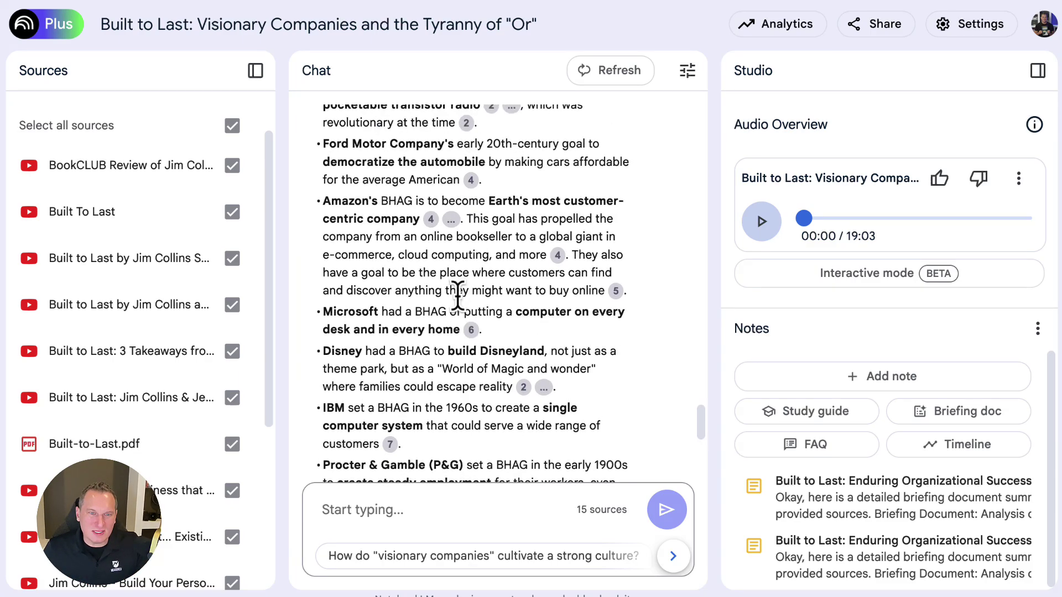
scroll(403, 213, up, 1)
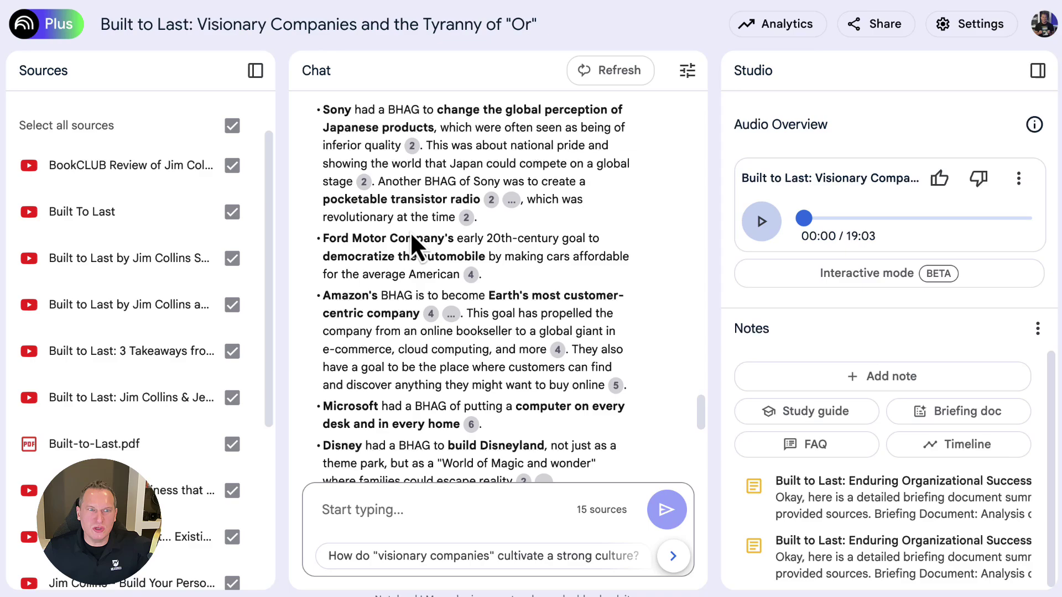
scroll(409, 232, up, 2)
scroll(420, 237, up, 1)
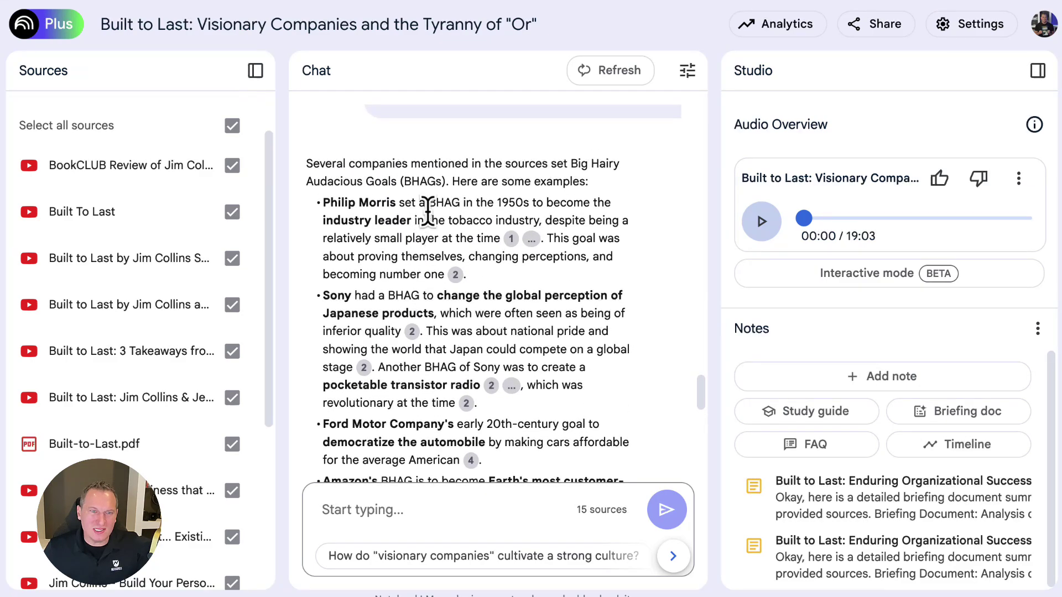
Step: Review the BHAG examples from Philip Morris through SpaceX, highlighting text in the Philip Morris and Ford Motor Company entries
scroll(390, 138, down, 1)
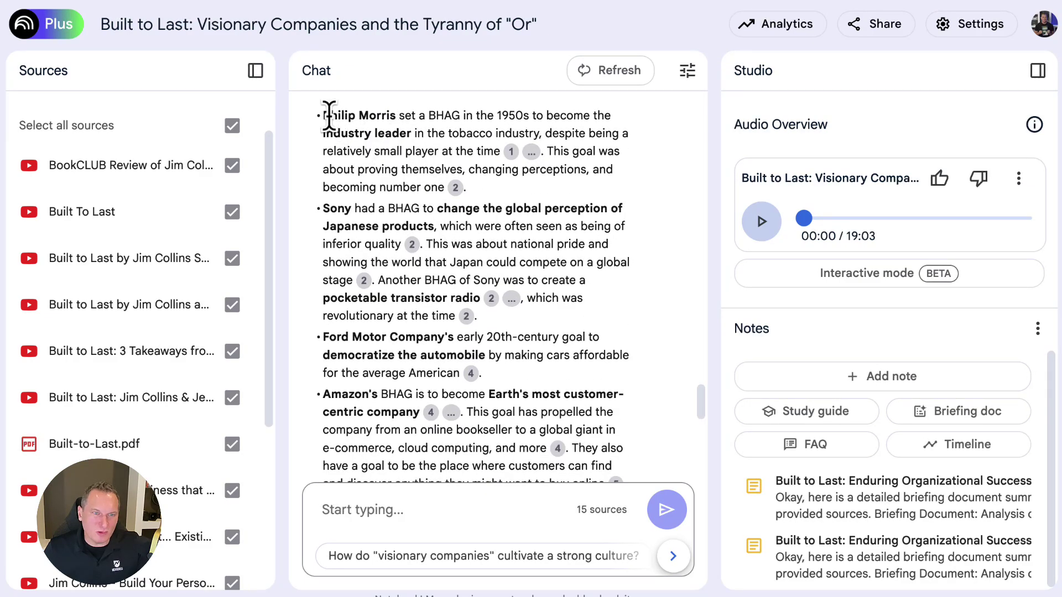
drag(326, 113, 410, 135)
click(403, 149)
scroll(401, 161, down, 6)
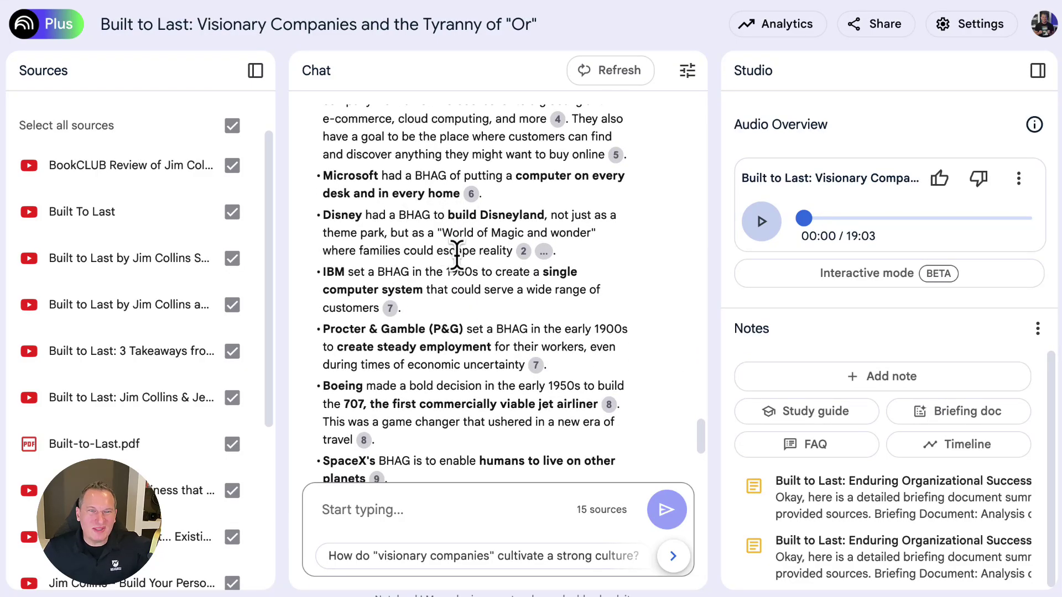
scroll(459, 249, up, 6)
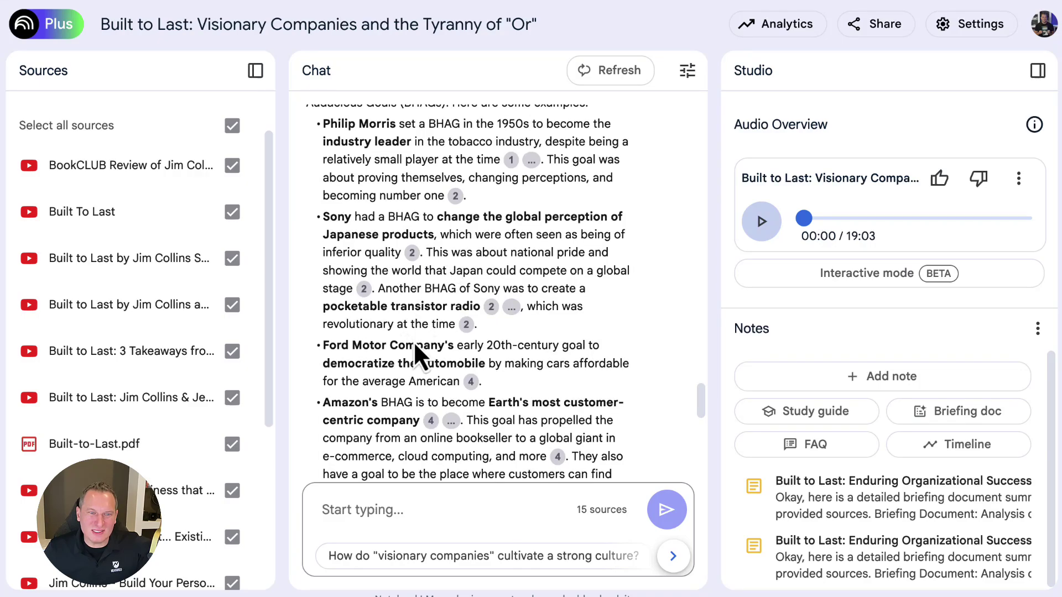
drag(320, 344, 594, 381)
scroll(593, 384, up, 1)
click(581, 390)
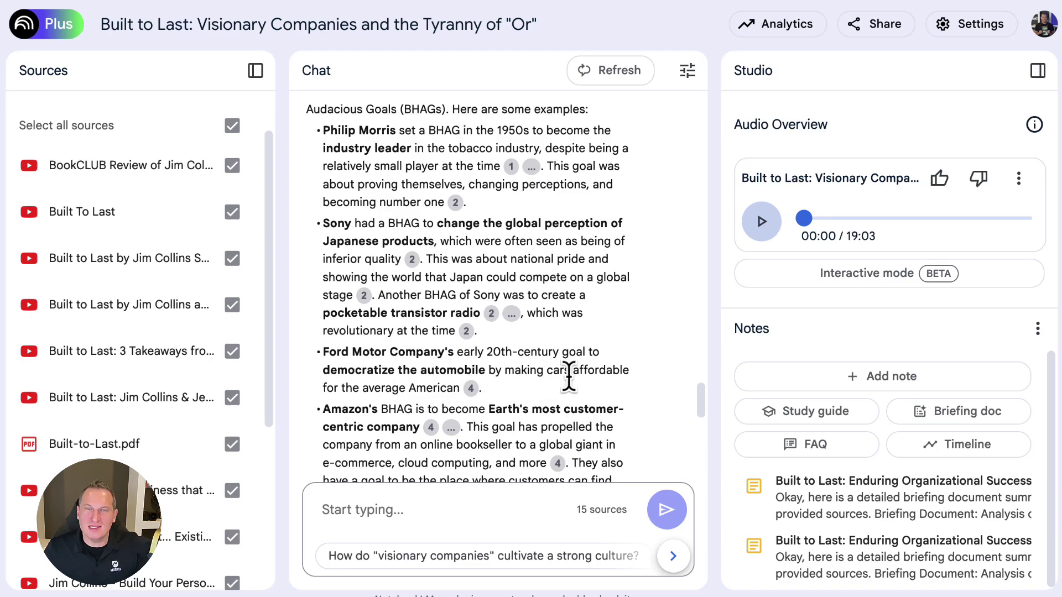
Step: Reread the BHAG examples between Sony and Procter & Gamble and check the Audio Overview's playback time
scroll(561, 376, down, 1)
scroll(561, 378, up, 1)
scroll(561, 378, down, 3)
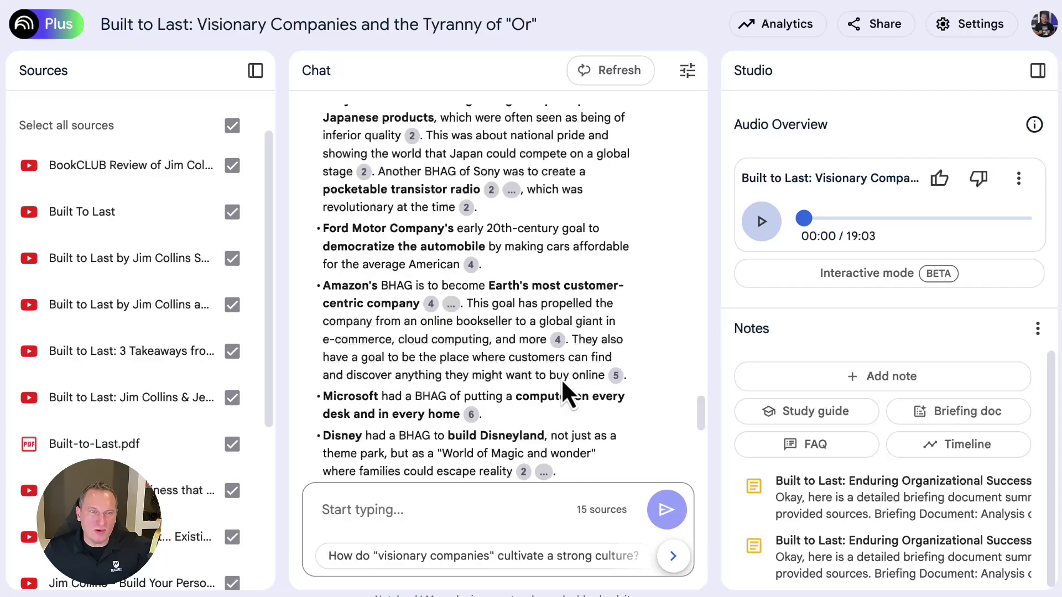
scroll(559, 379, down, 2)
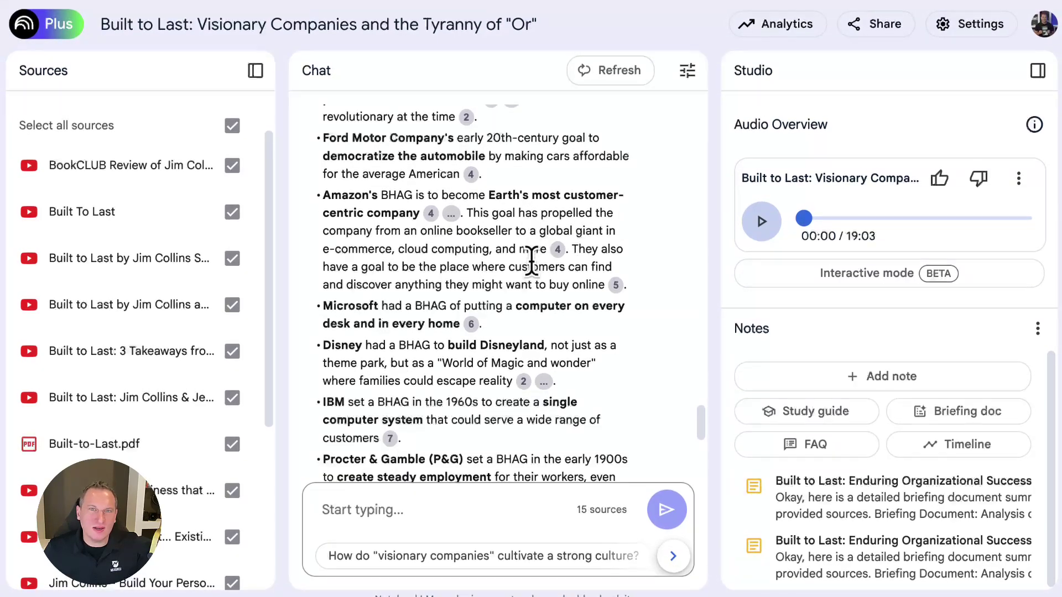
scroll(533, 268, up, 3)
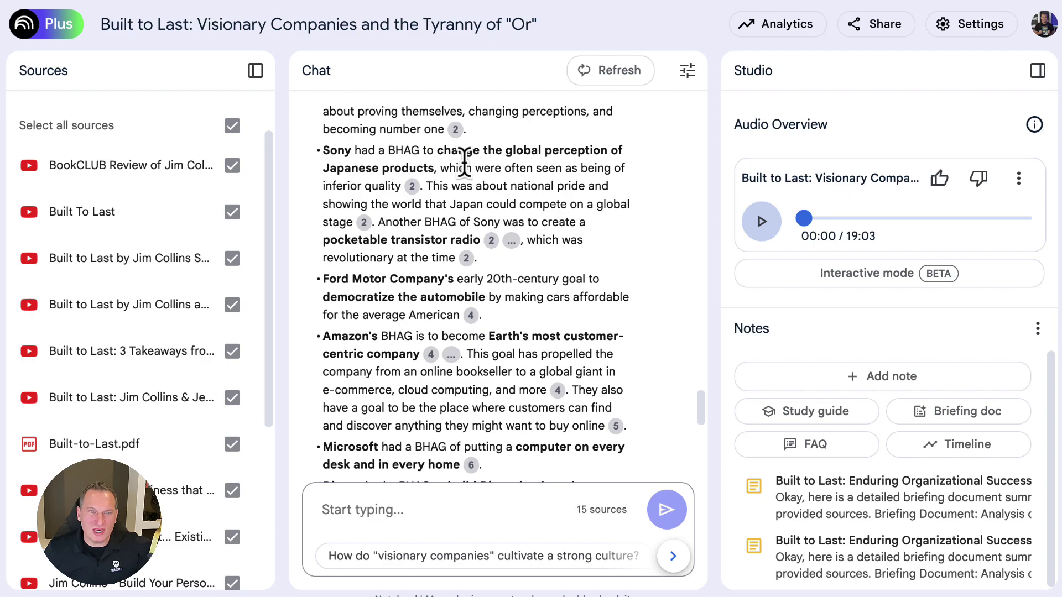
scroll(518, 196, up, 1)
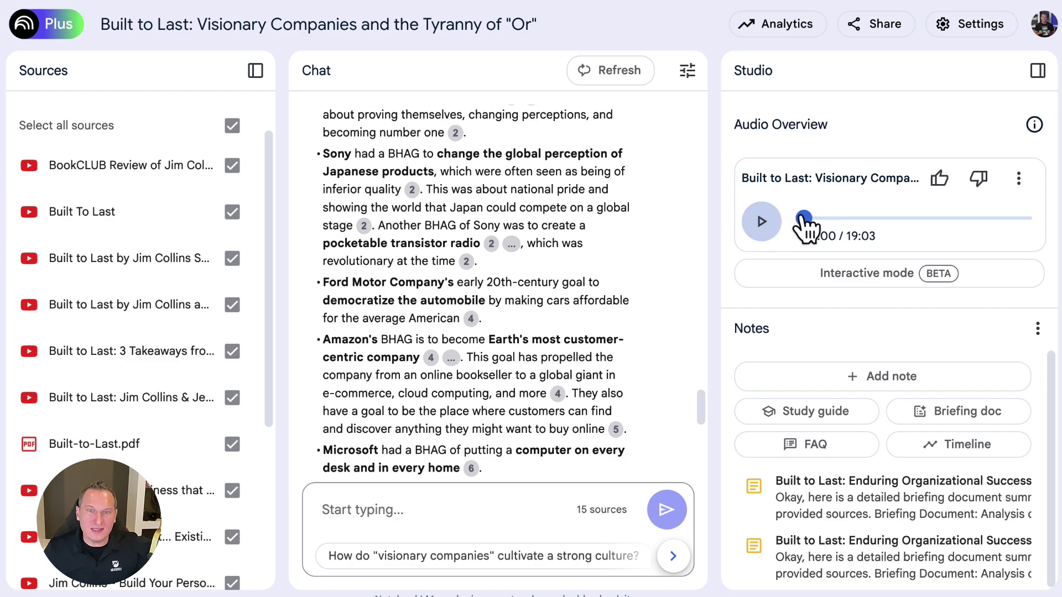
drag(827, 238, 801, 237)
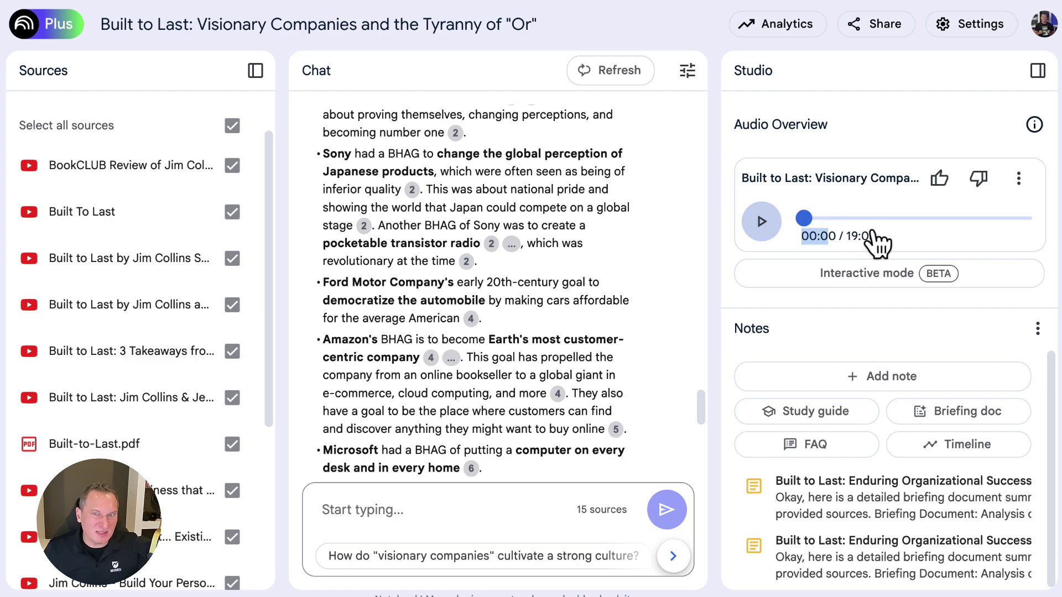